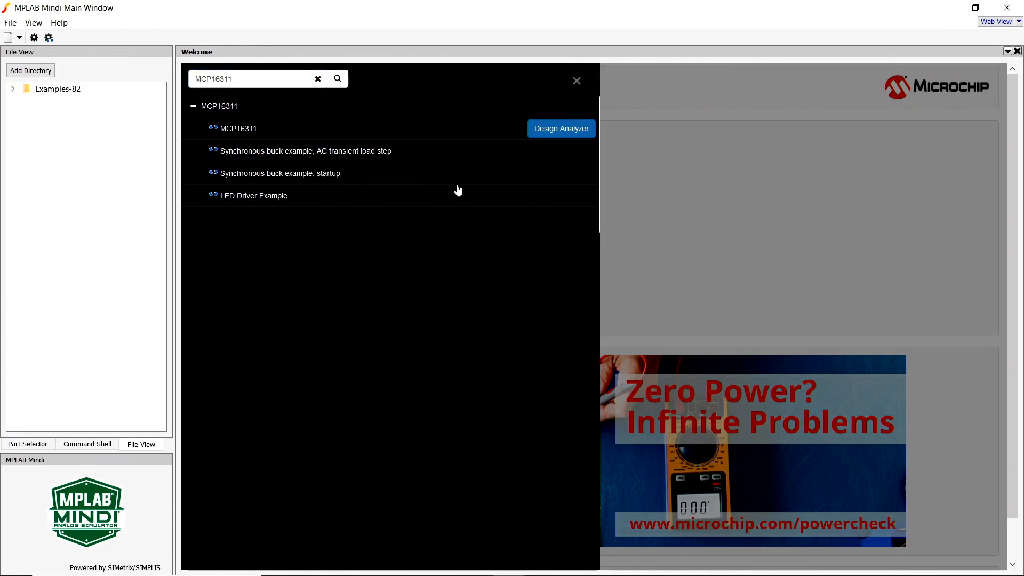
# - Open the MCP16311 "Synchronous buck example, startup" schematic and run its simulation
pyautogui.click(289, 173)
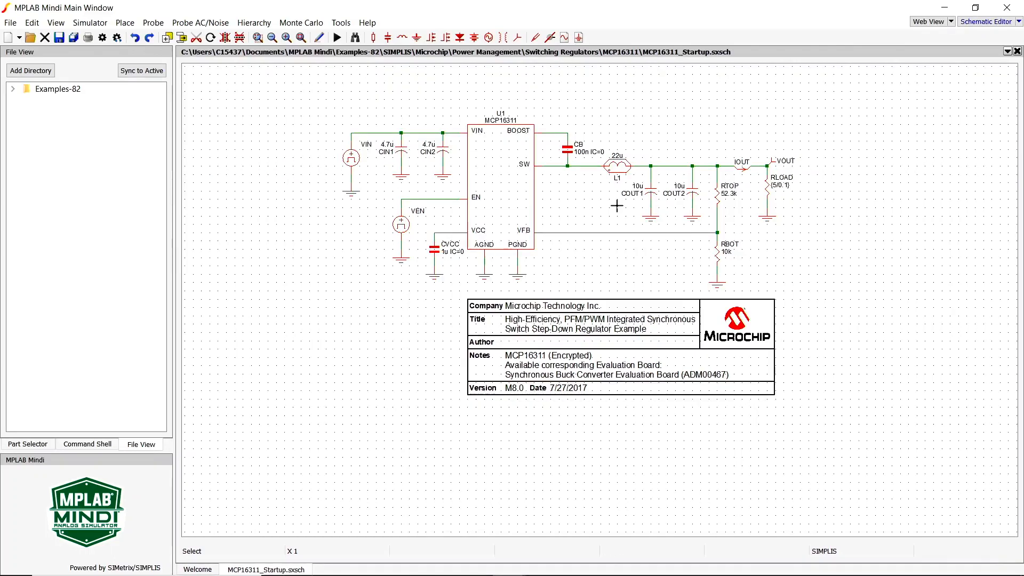
pyautogui.click(301, 38)
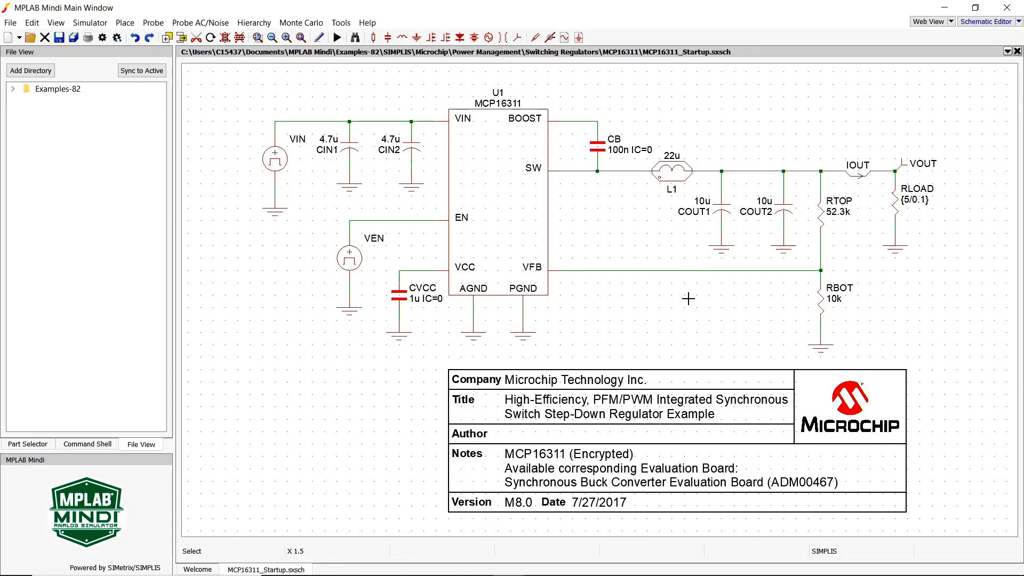
pyautogui.click(337, 38)
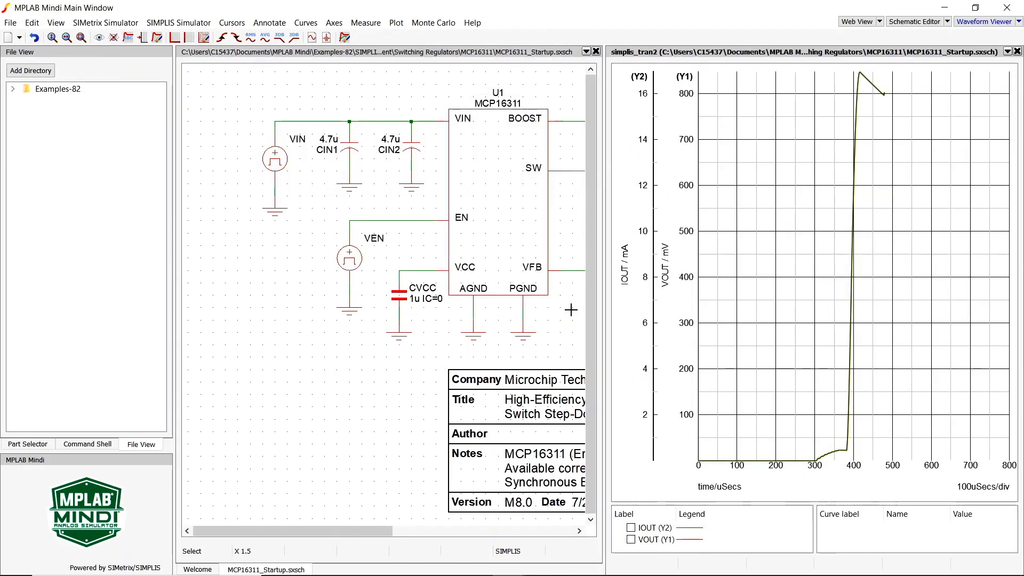
pyautogui.click(570, 309)
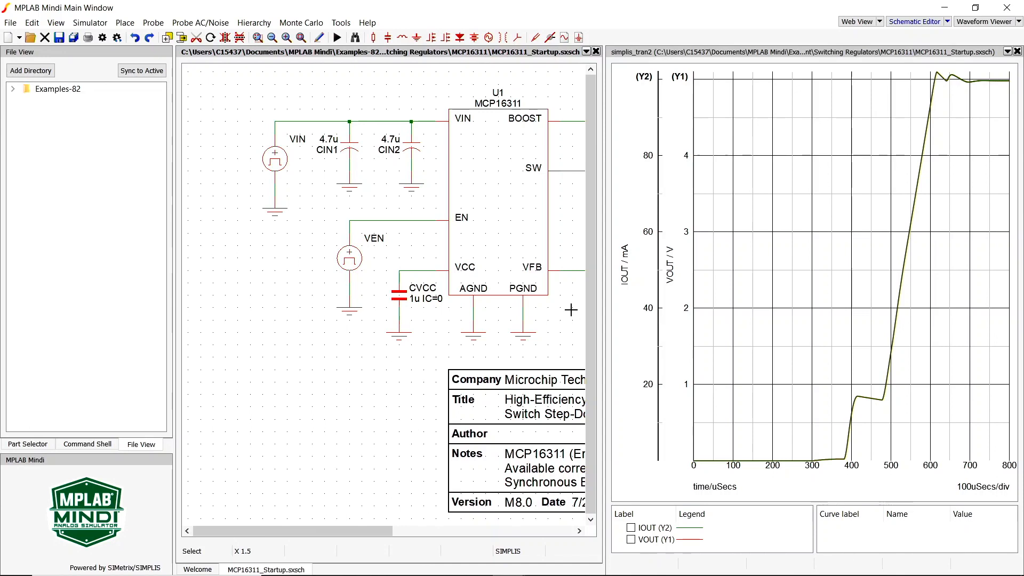
# - Undock the simplis_tran2 waveform graph into its own window and maximize it
pyautogui.click(1007, 52)
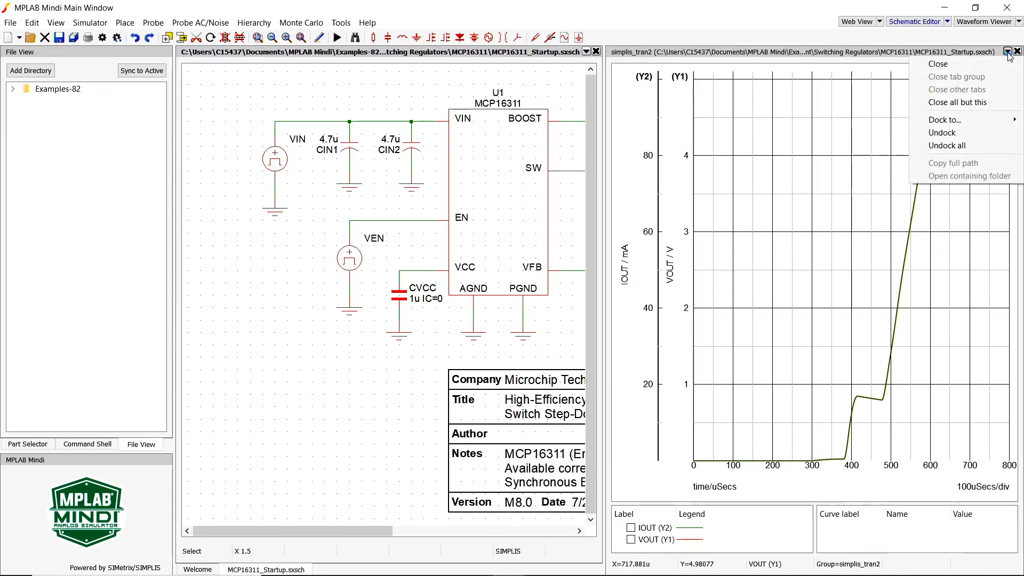
pyautogui.click(944, 134)
pyautogui.moveTo(982, 63); pyautogui.dragTo(239, 39)
pyautogui.click(646, 39)
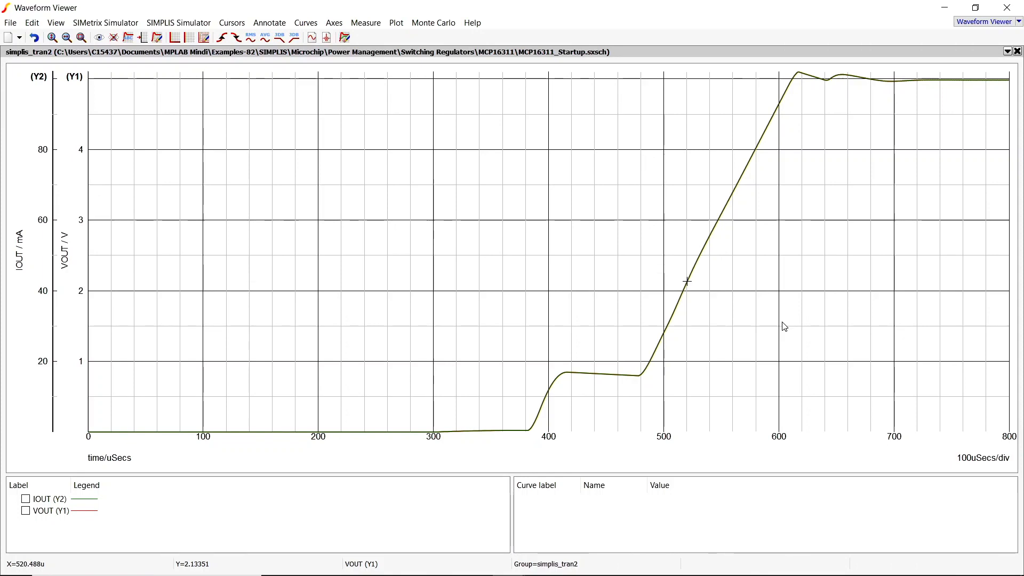
# - Stack all curves so that IOUT and VOUT are plotted on separate grids, and inspect the startup waveforms
pyautogui.moveTo(687, 281)
pyautogui.mouseDown()
pyautogui.moveTo(217, 406)
pyautogui.moveTo(167, 468)
pyautogui.moveTo(101, 477)
pyautogui.mouseUp()
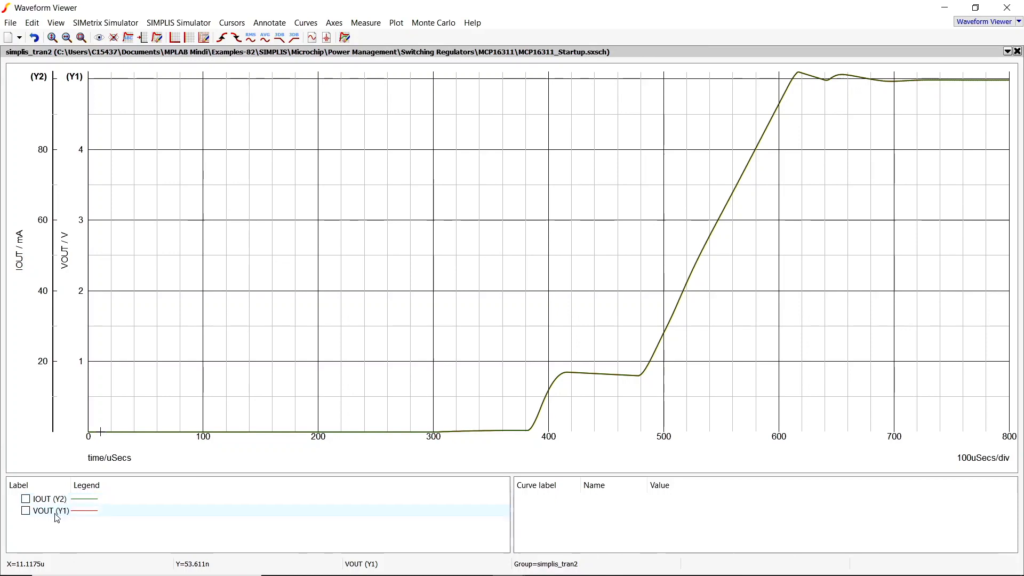
pyautogui.moveTo(101, 432); pyautogui.dragTo(359, 59)
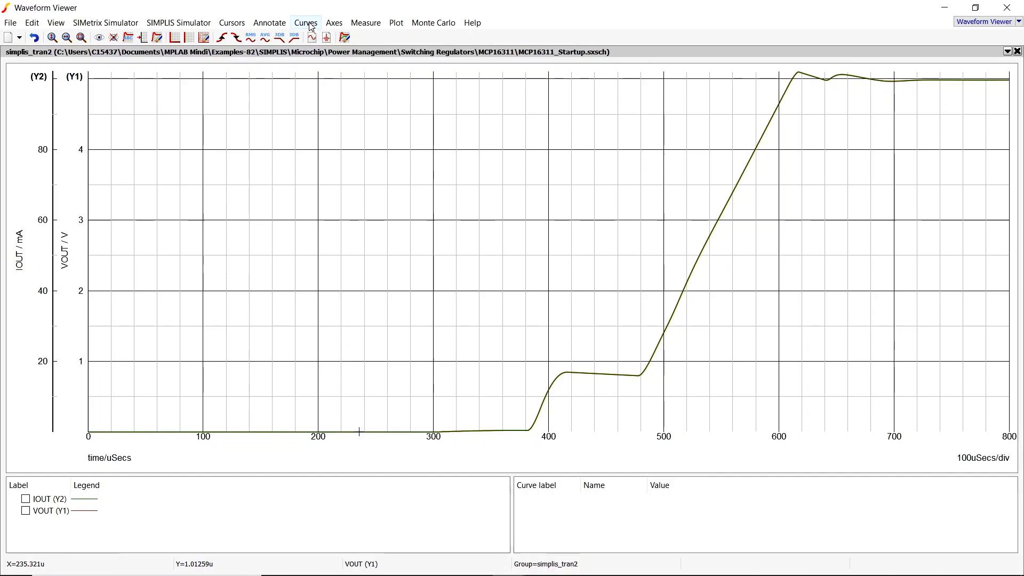
pyautogui.click(305, 22)
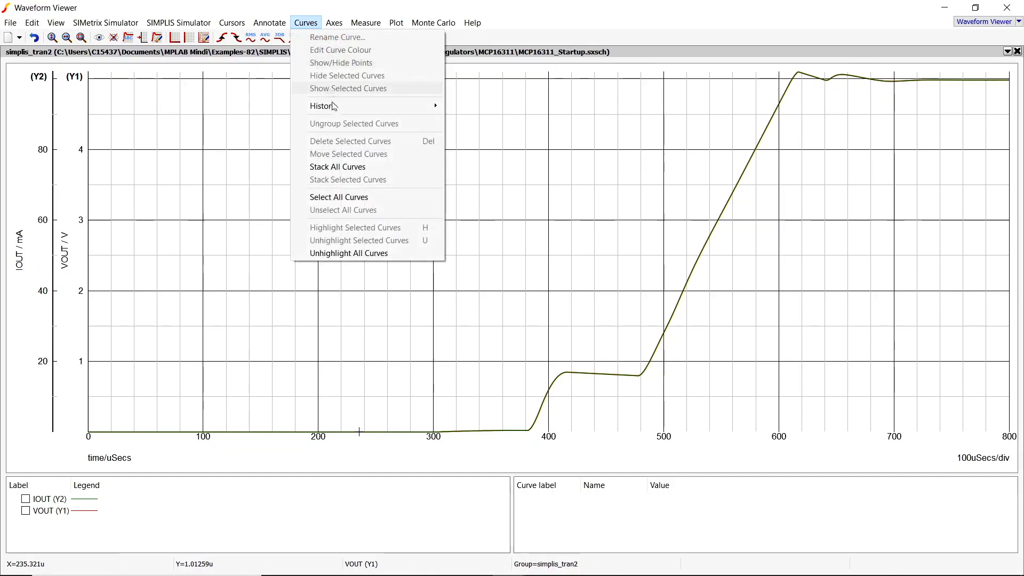
pyautogui.click(379, 166)
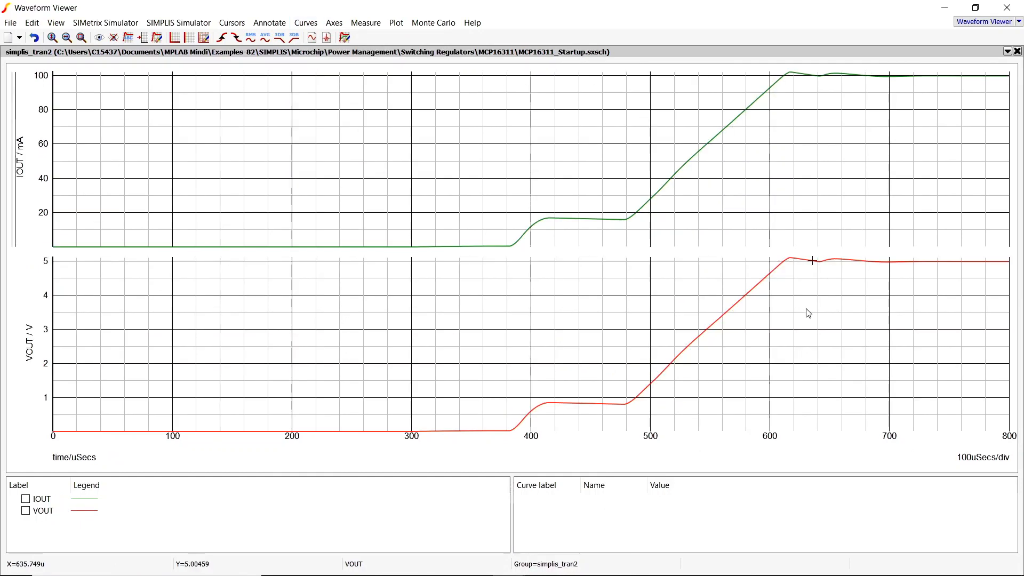
pyautogui.moveTo(811, 274)
pyautogui.mouseDown()
pyautogui.moveTo(788, 263)
pyautogui.moveTo(815, 262)
pyautogui.mouseUp()
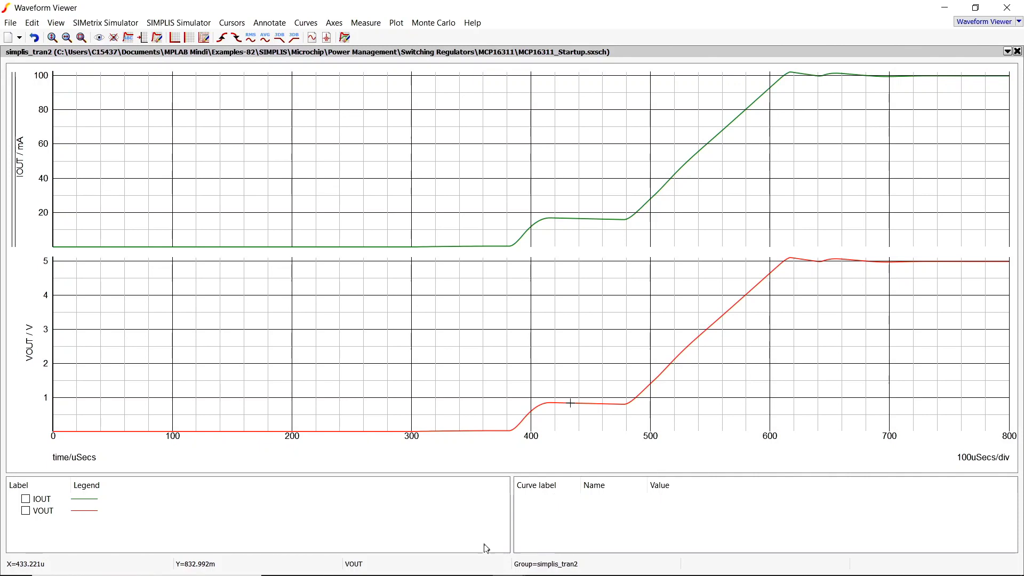
# - Return to the schematic, probe the voltage on U1's EN net, and stack all curves in the startup graph
pyautogui.moveTo(488, 574)
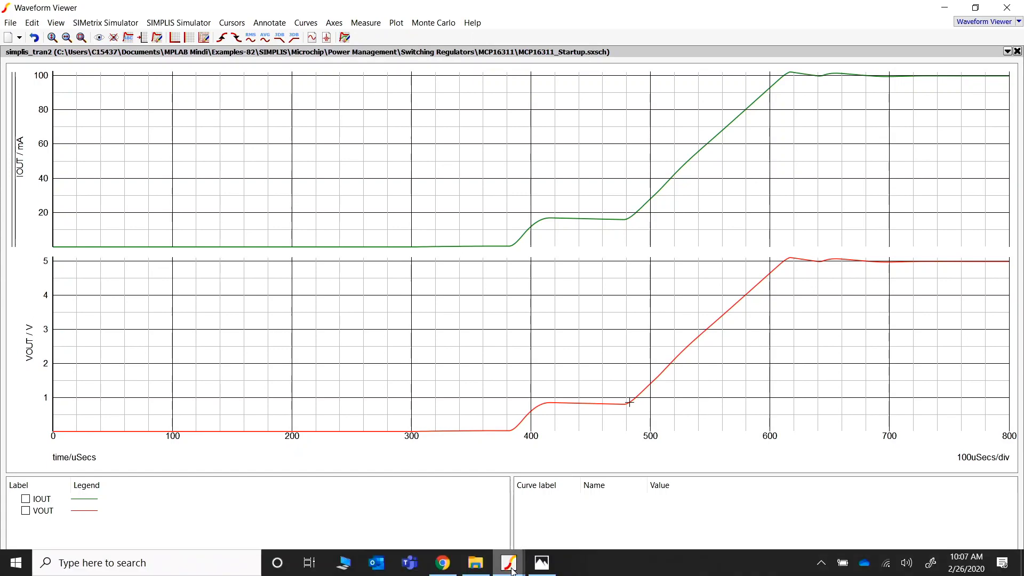
pyautogui.click(373, 510)
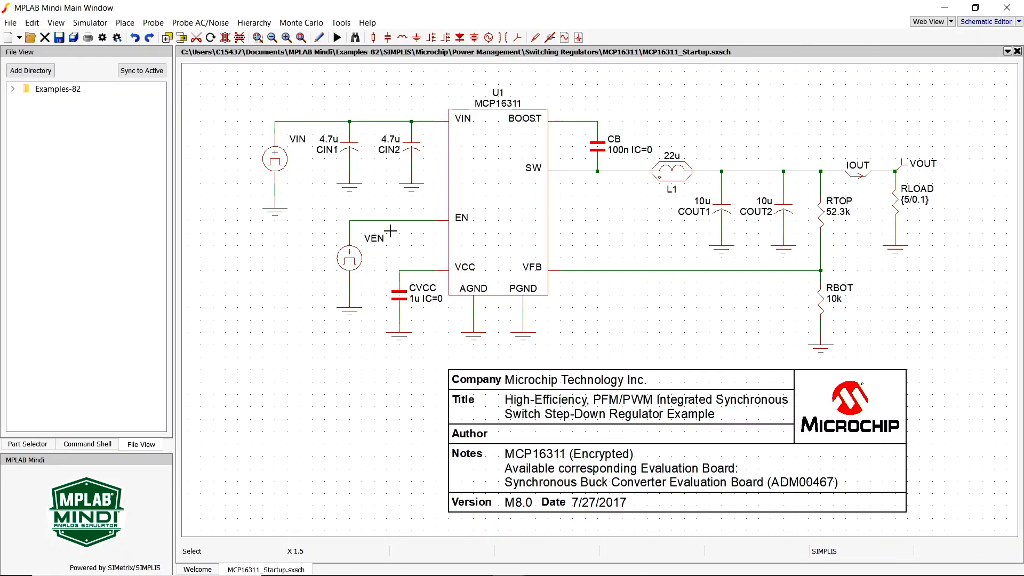
pyautogui.click(159, 23)
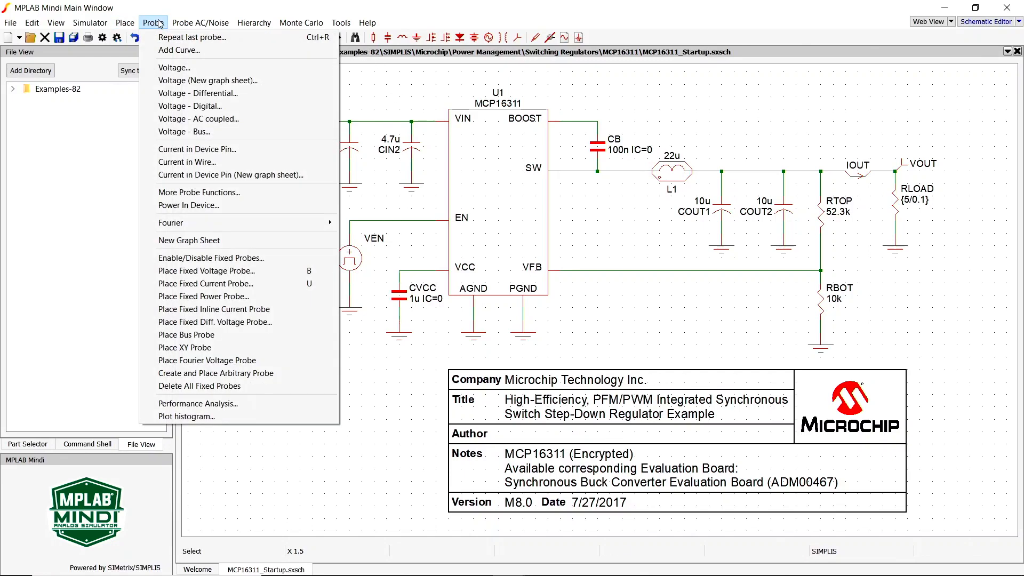
pyautogui.click(200, 22)
pyautogui.click(153, 22)
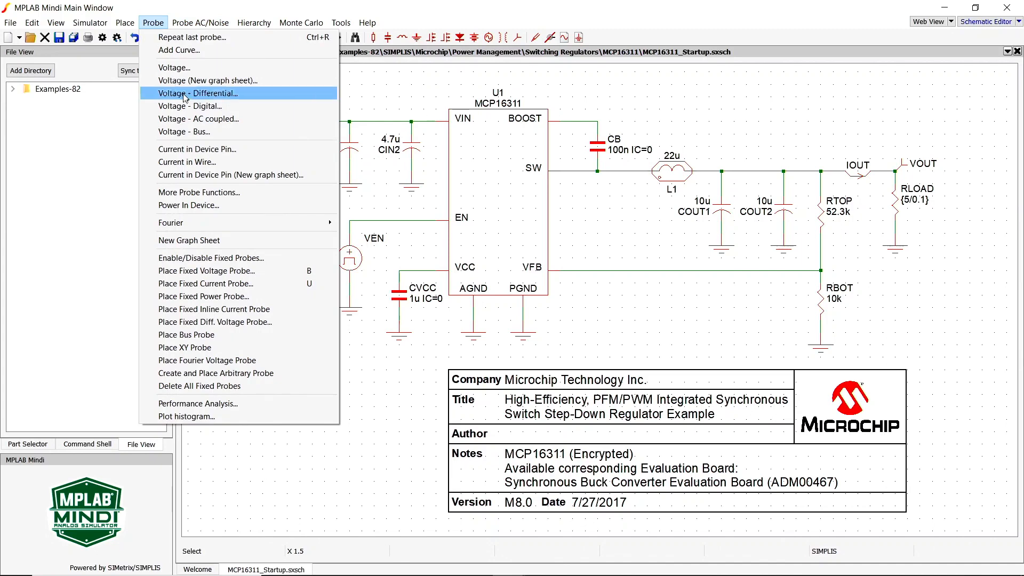
pyautogui.click(174, 68)
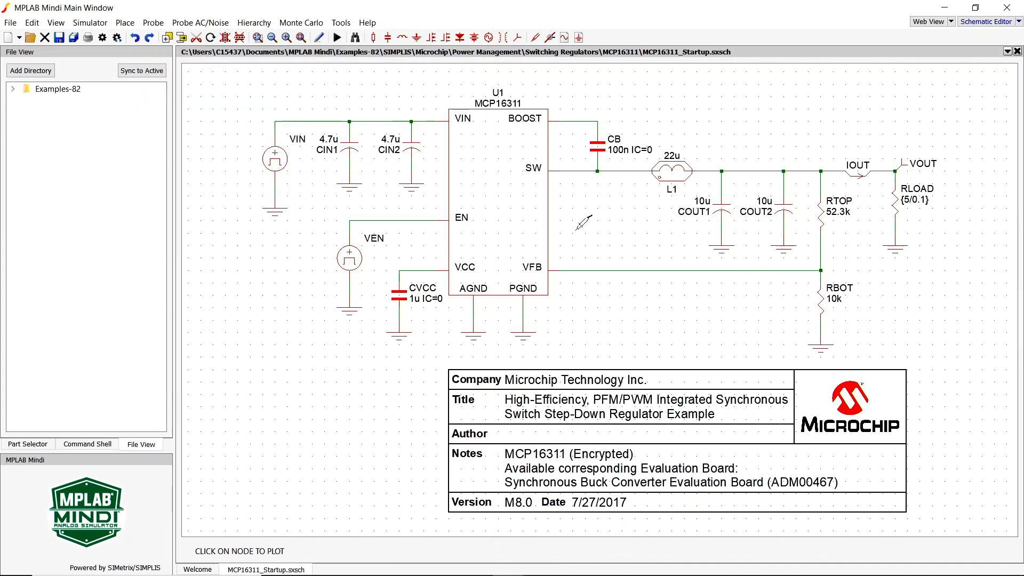
pyautogui.click(372, 220)
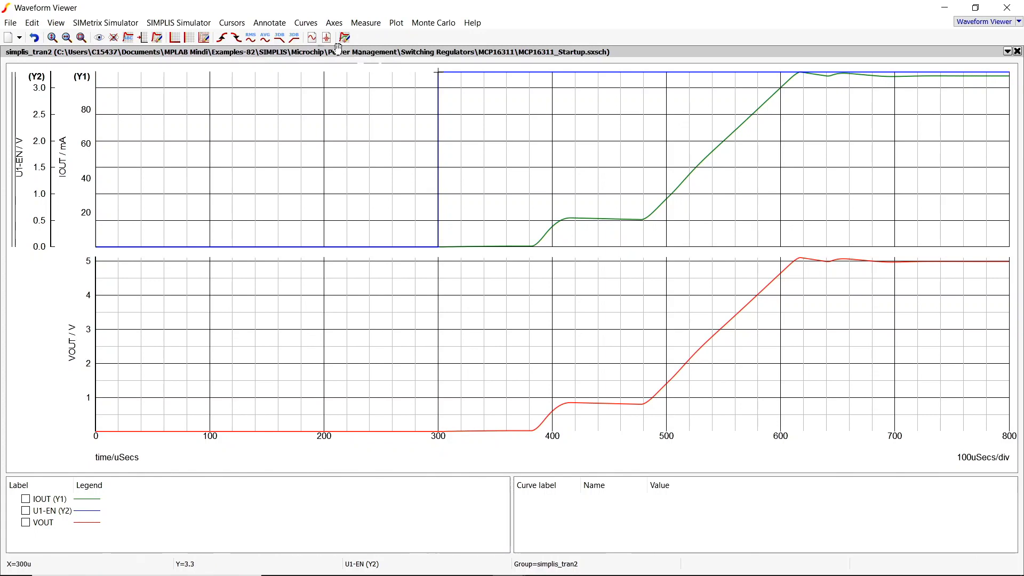
pyautogui.click(306, 23)
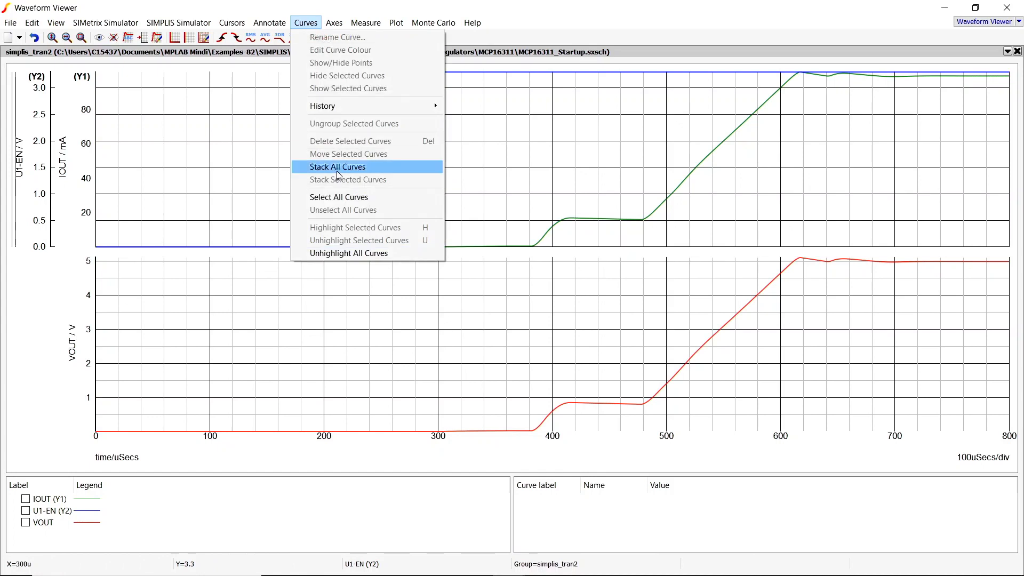
pyautogui.click(331, 167)
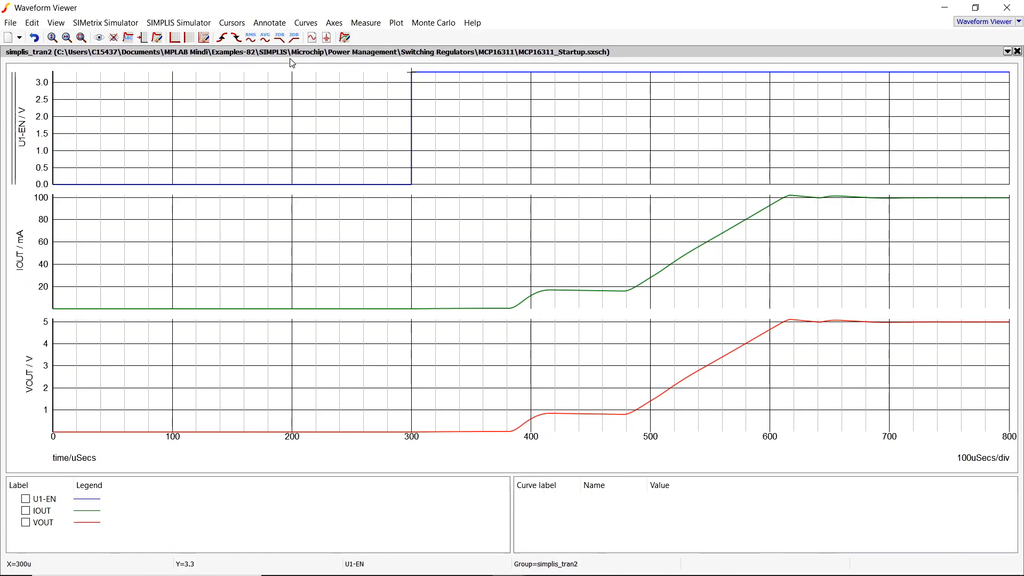
# - Turn on the cursors and measure from the EN rising edge at about 300 µs to VOUT at about 4.5 V
pyautogui.click(243, 26)
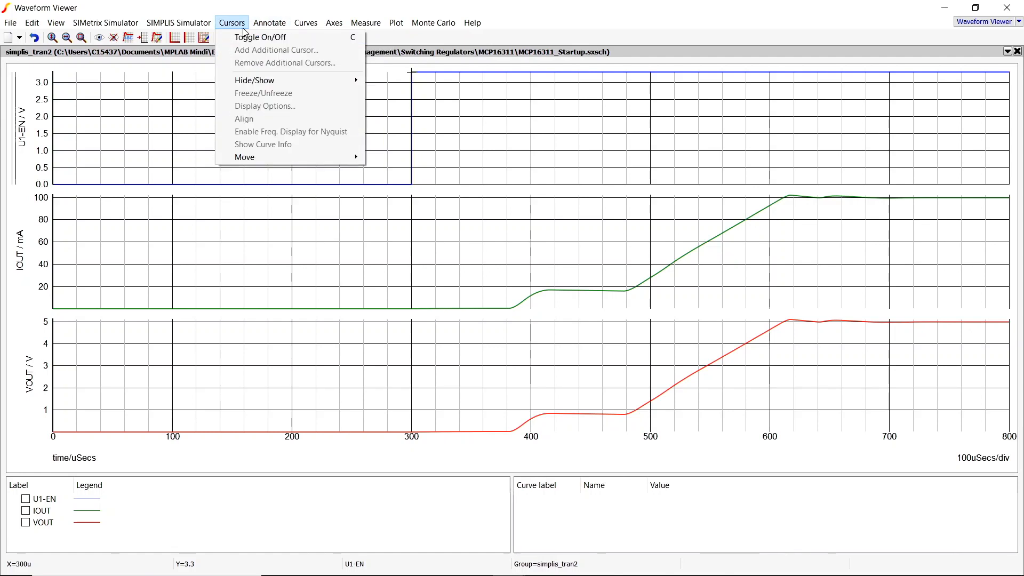
pyautogui.click(290, 38)
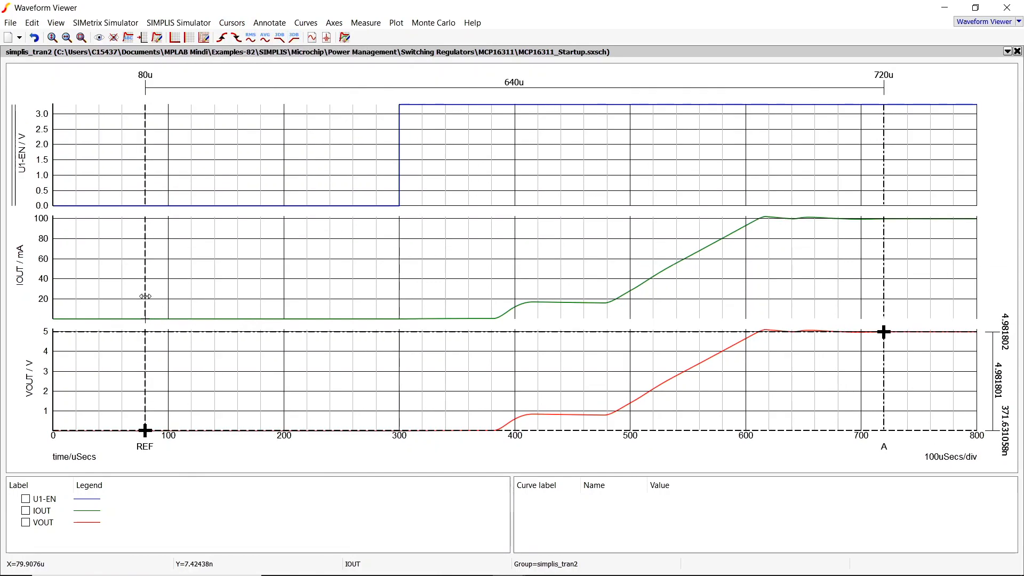
pyautogui.moveTo(145, 297); pyautogui.dragTo(399, 297)
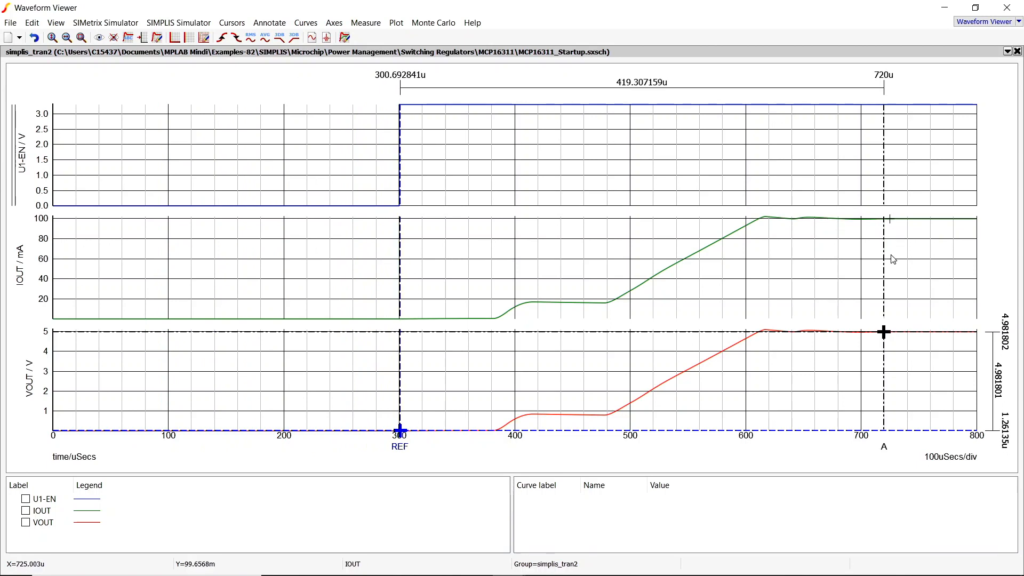
pyautogui.moveTo(884, 260); pyautogui.dragTo(819, 259)
pyautogui.moveTo(819, 334); pyautogui.dragTo(741, 341)
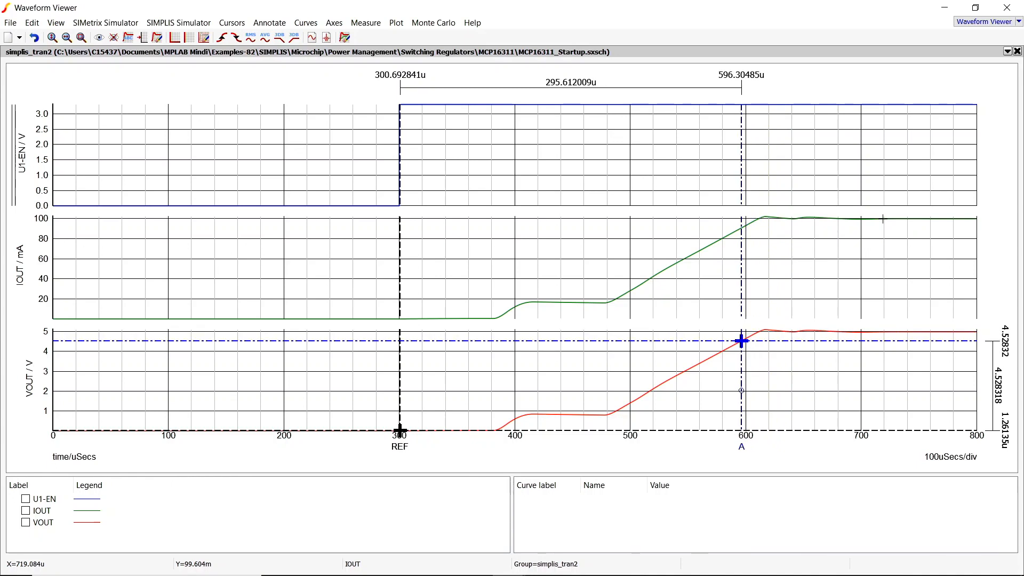
pyautogui.moveTo(741, 341); pyautogui.dragTo(740, 341)
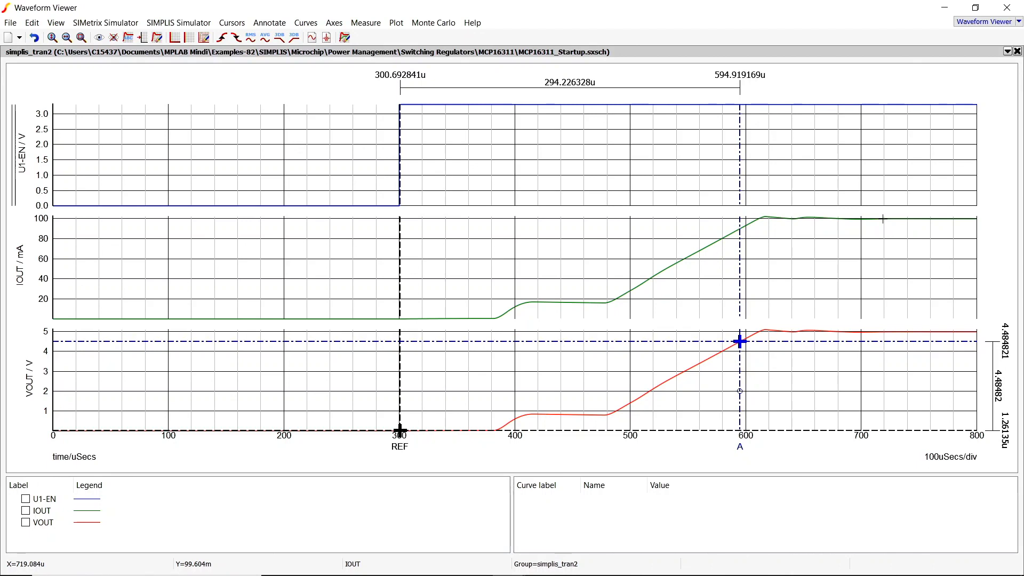
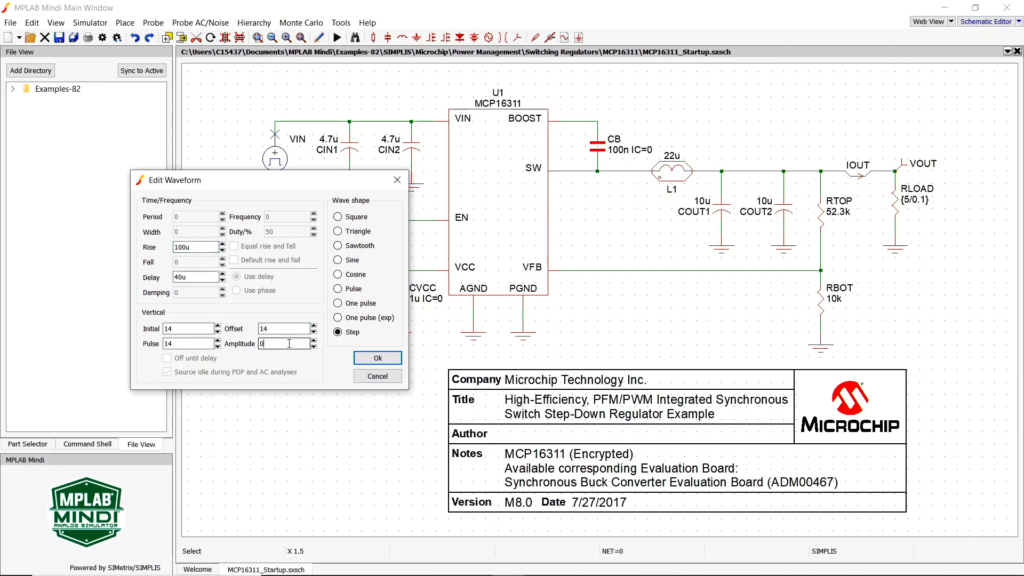
# - Apply the VIN step waveform with initial and pulse values of 14, rise 100u and delay 40u, and rerun the simulation
pyautogui.click(395, 357)
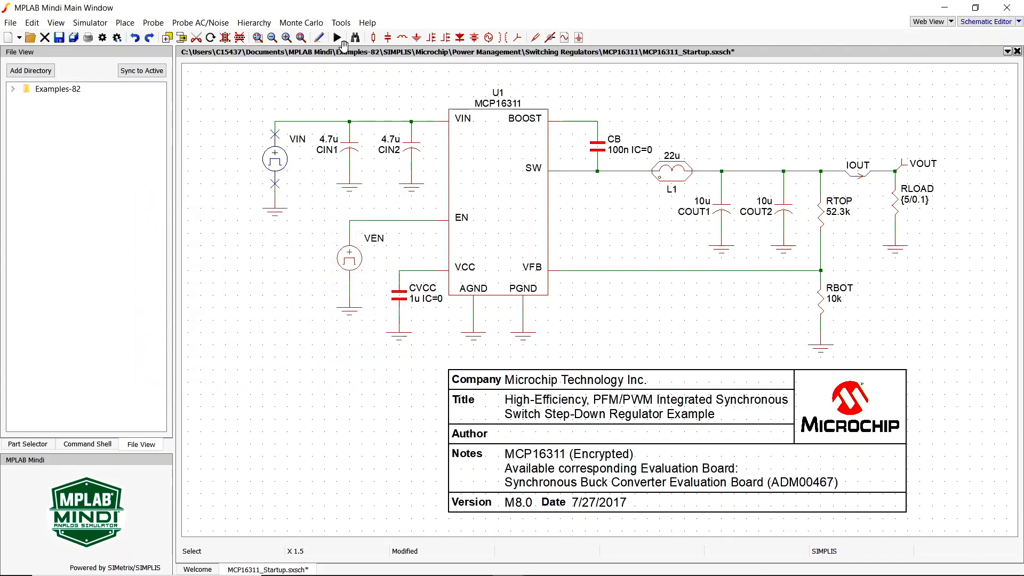
pyautogui.click(338, 38)
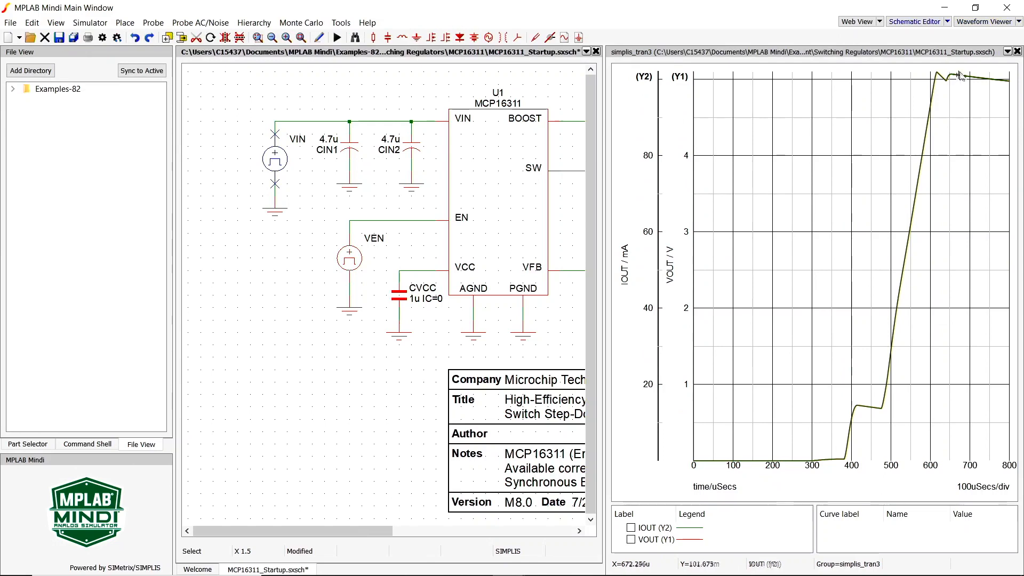
# - Undock and maximize the simplis_tran3 waveform graph and stack its IOUT and VOUT curves on separate grids
pyautogui.click(1007, 52)
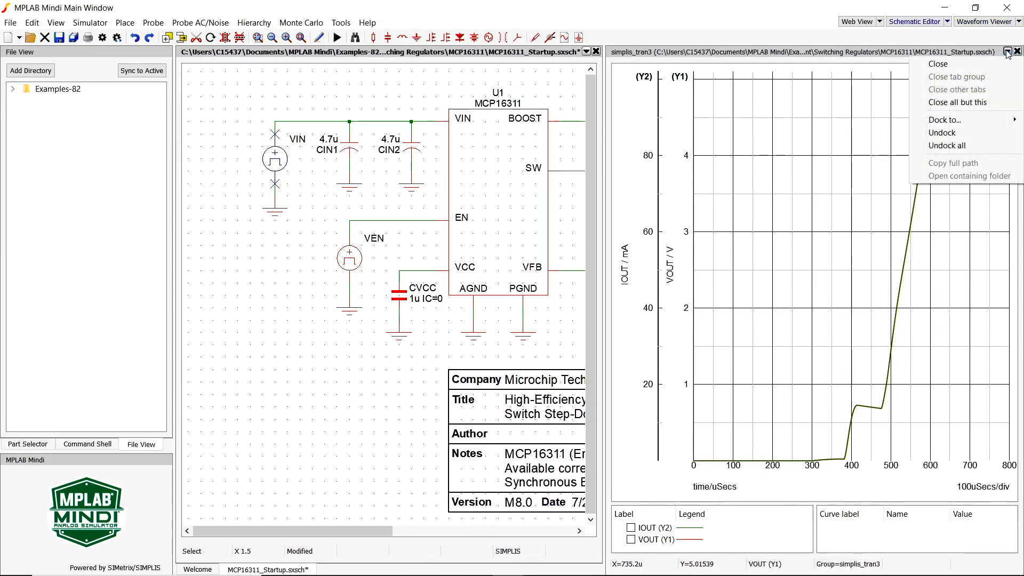
pyautogui.click(967, 136)
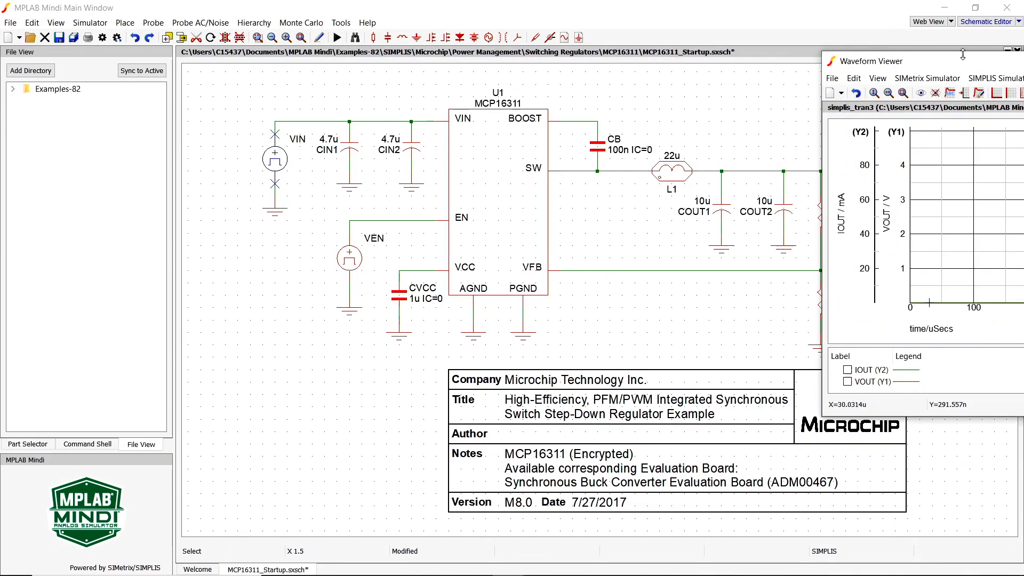
pyautogui.moveTo(962, 60); pyautogui.dragTo(239, 34)
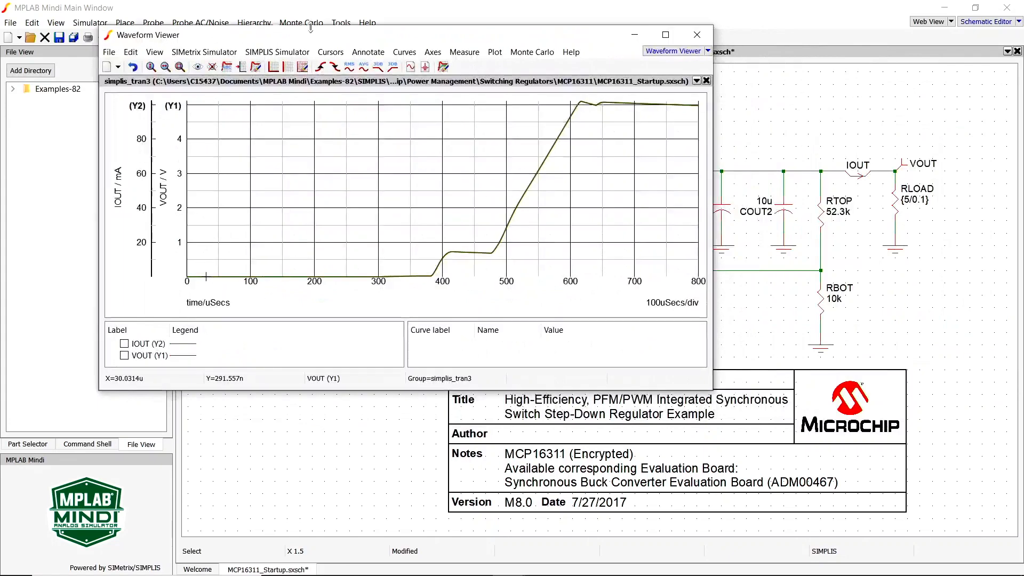
pyautogui.click(665, 35)
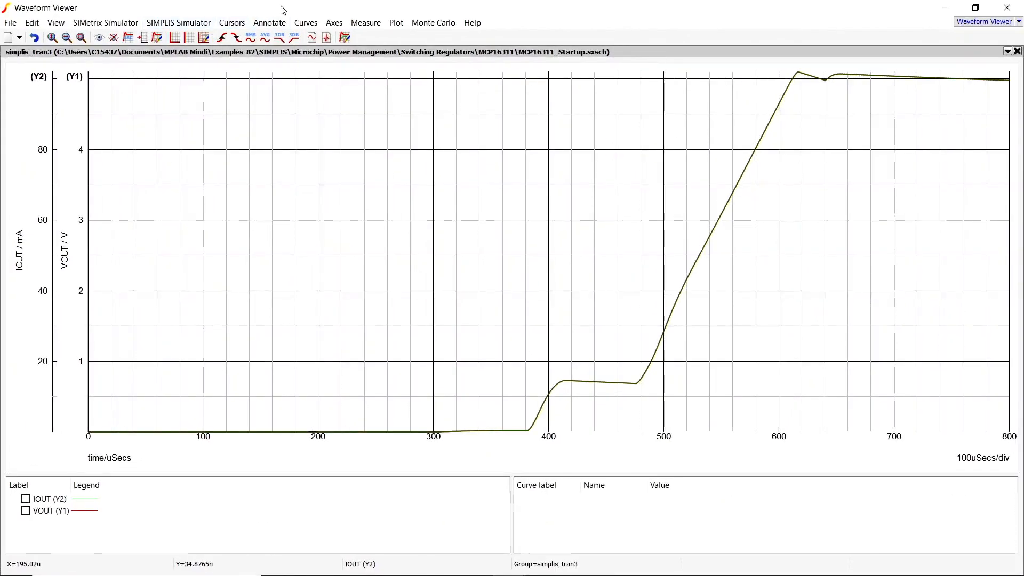
pyautogui.click(304, 22)
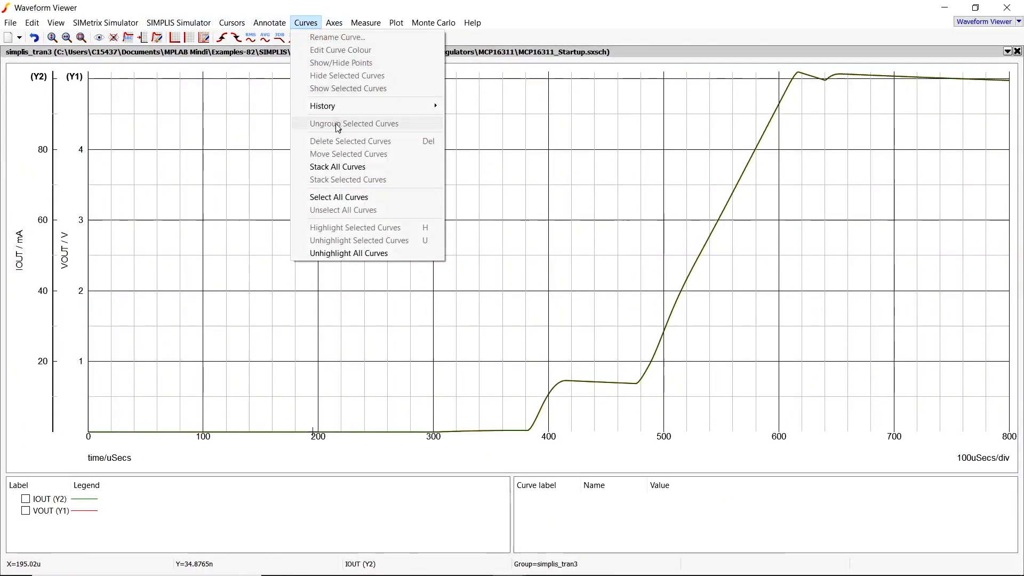
pyautogui.click(342, 168)
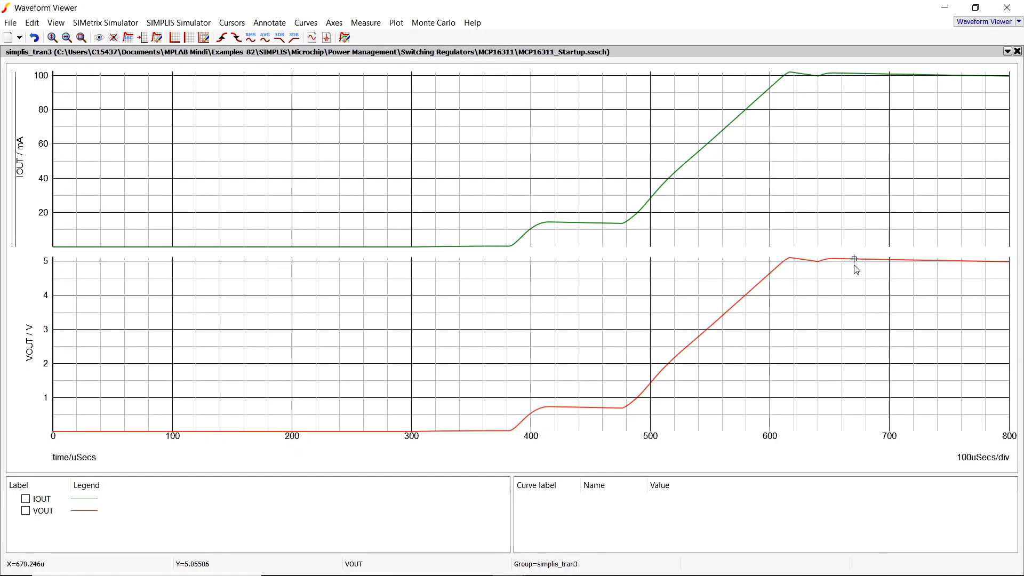
# - Close the simplis_tran3 waveform graph and search the application schematics for mcp16311
pyautogui.click(1018, 52)
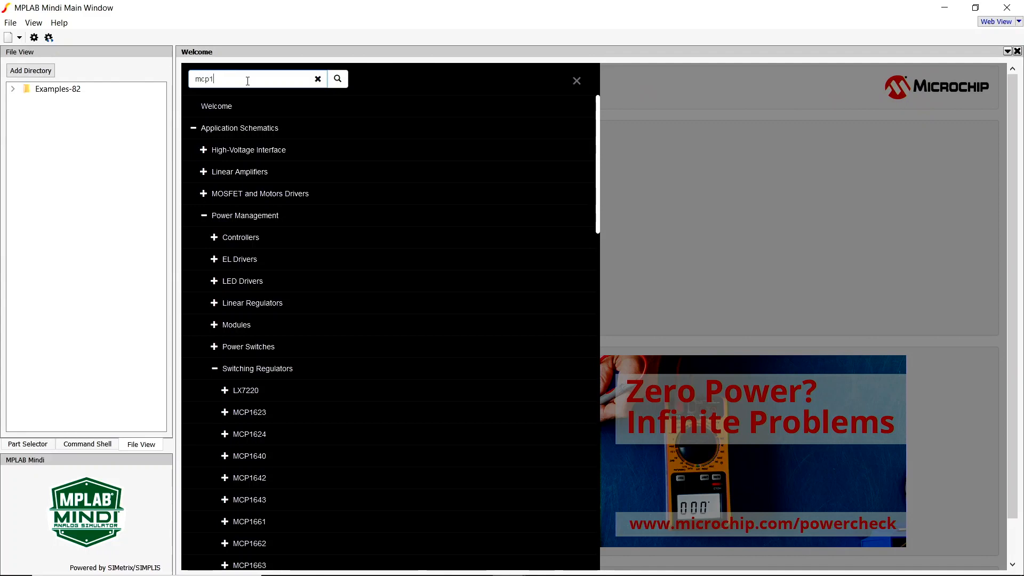
pyautogui.write('311')
pyautogui.press('Return')
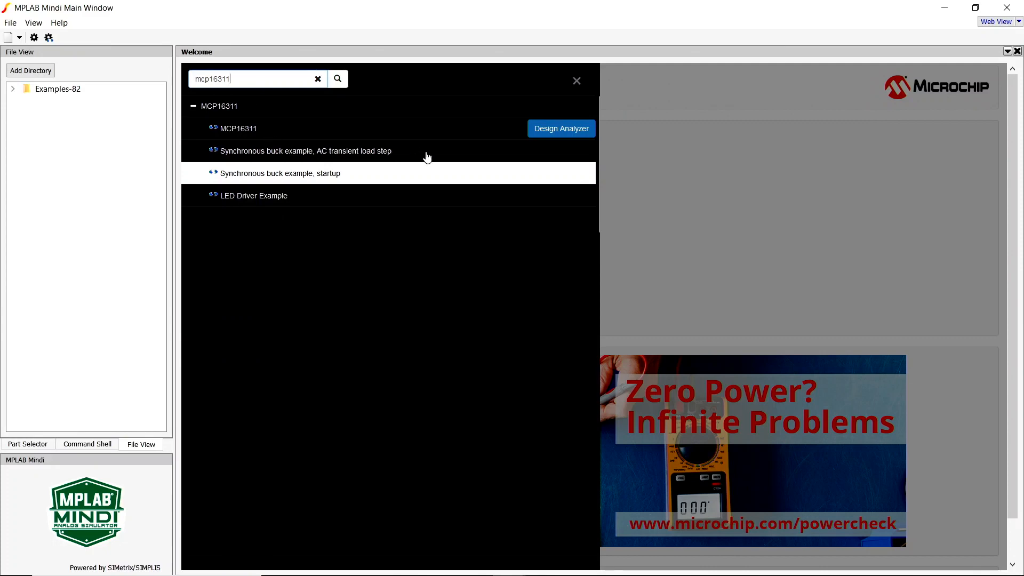
# - Open the MCP16311 example "Synchronous buck example, AC transient load step" and run its simulation
pyautogui.click(427, 153)
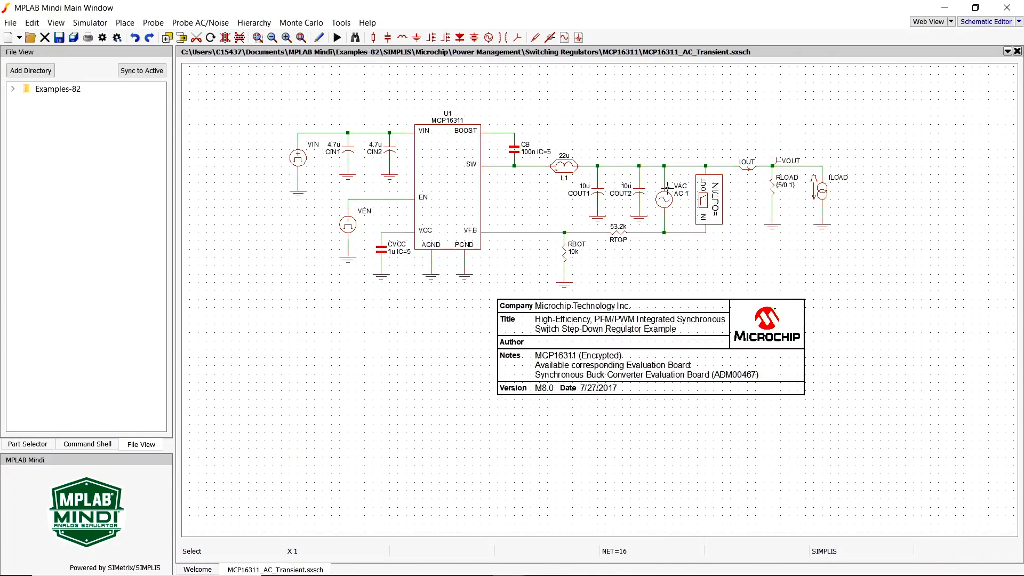
pyautogui.click(303, 43)
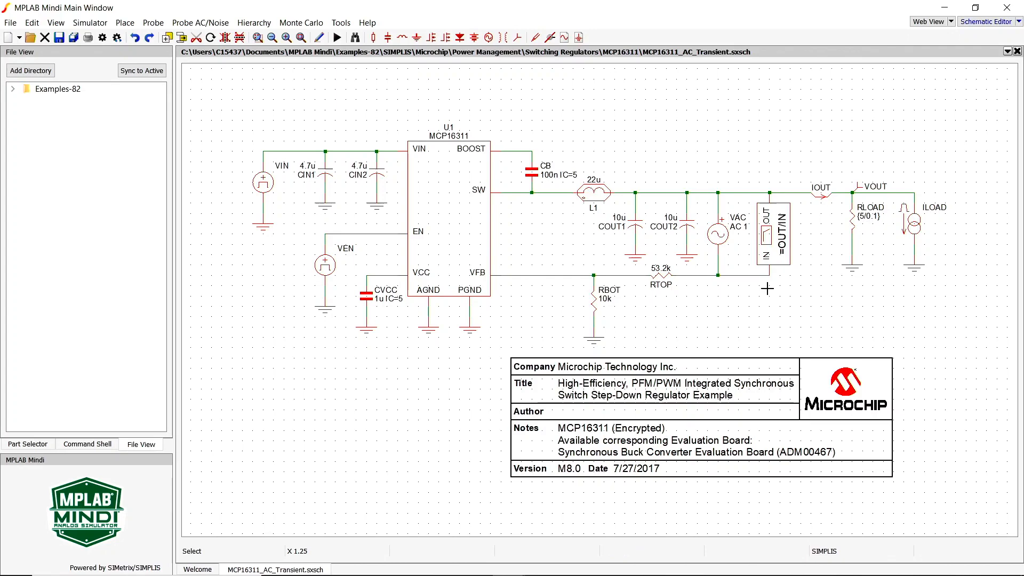
pyautogui.click(336, 37)
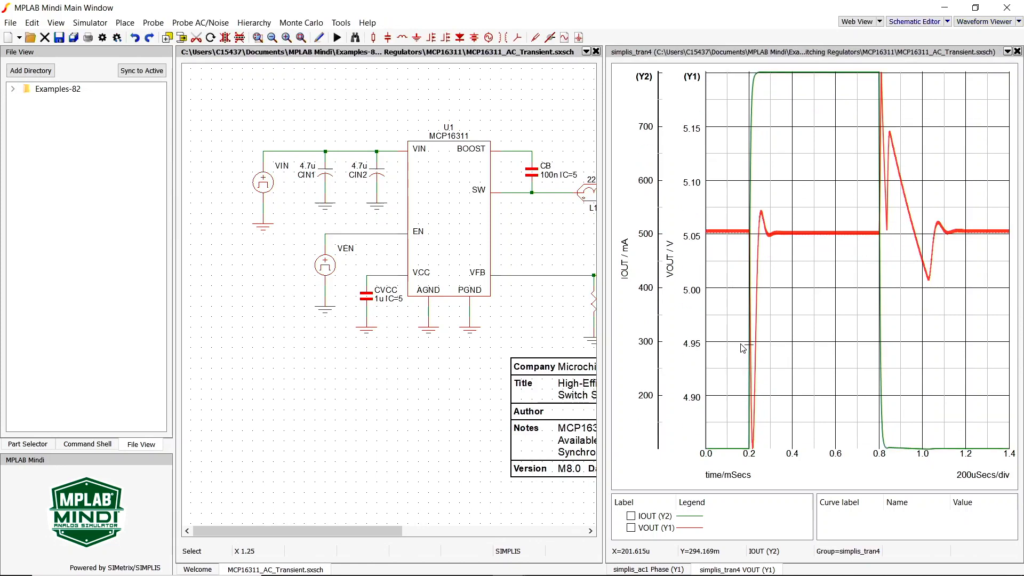
# - Undock and maximize the simplis_tran4 waveform graph and stack its IOUT and VOUT curves on separate grids
pyautogui.click(1008, 52)
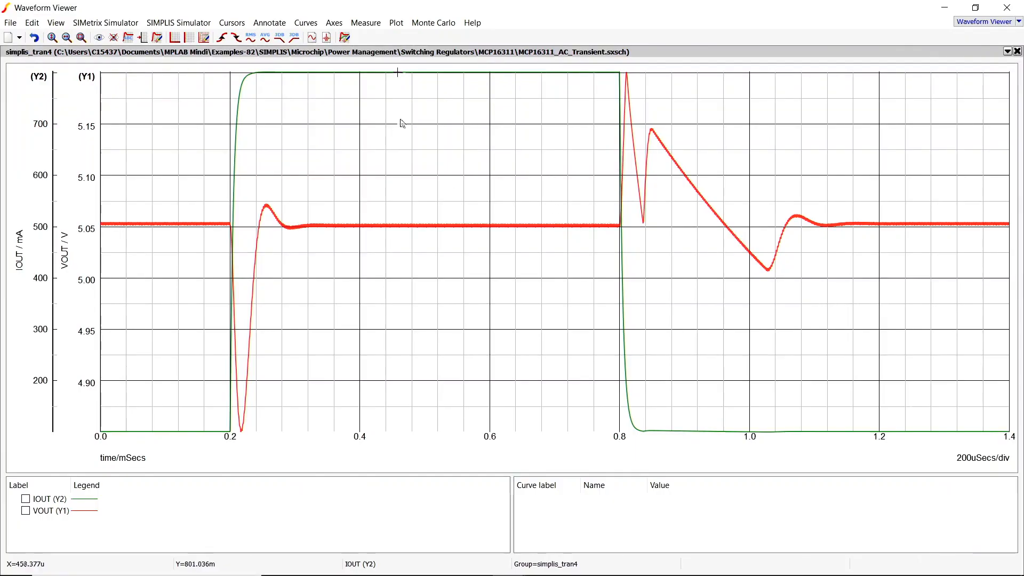
pyautogui.click(296, 26)
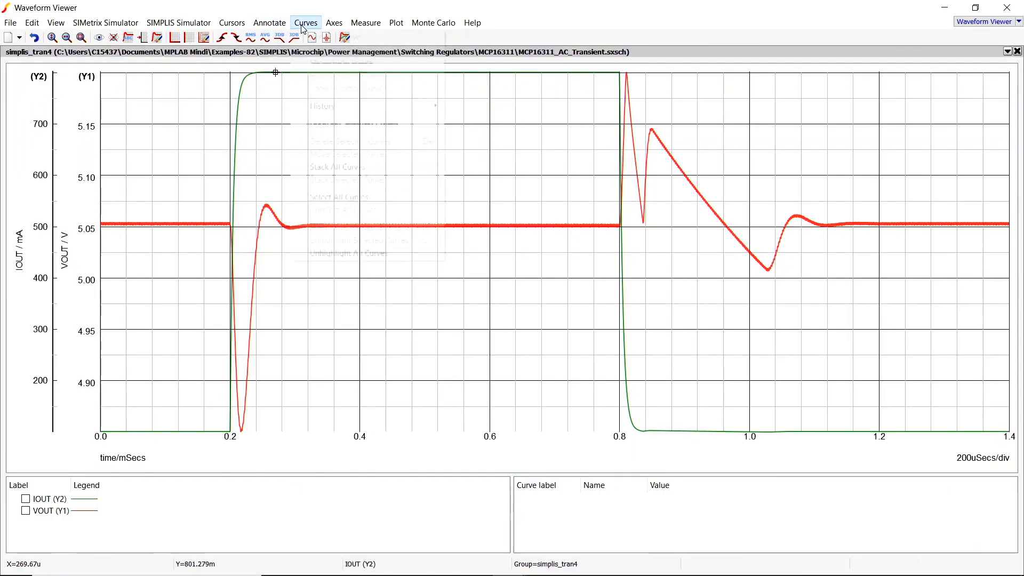
pyautogui.click(347, 167)
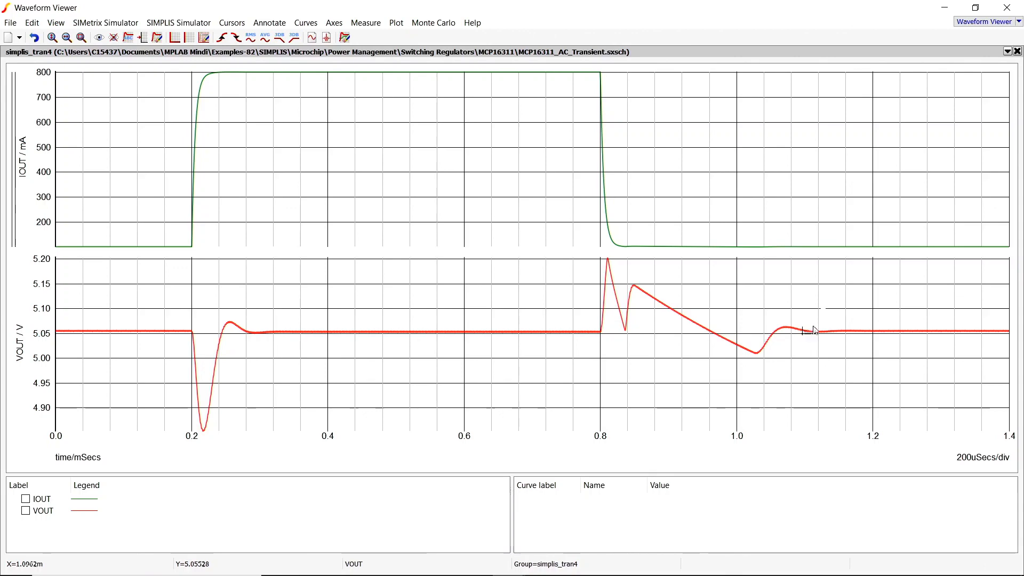
# - Close the simplis_tran4 graph, and undock and maximize the simplis_ac1 gain and phase graph
pyautogui.click(1016, 52)
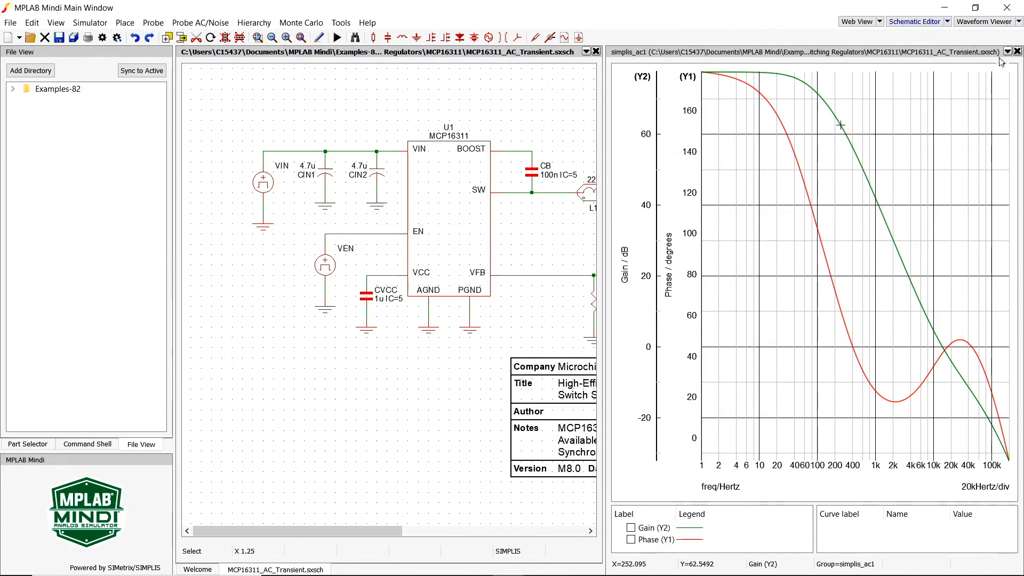
pyautogui.click(1007, 52)
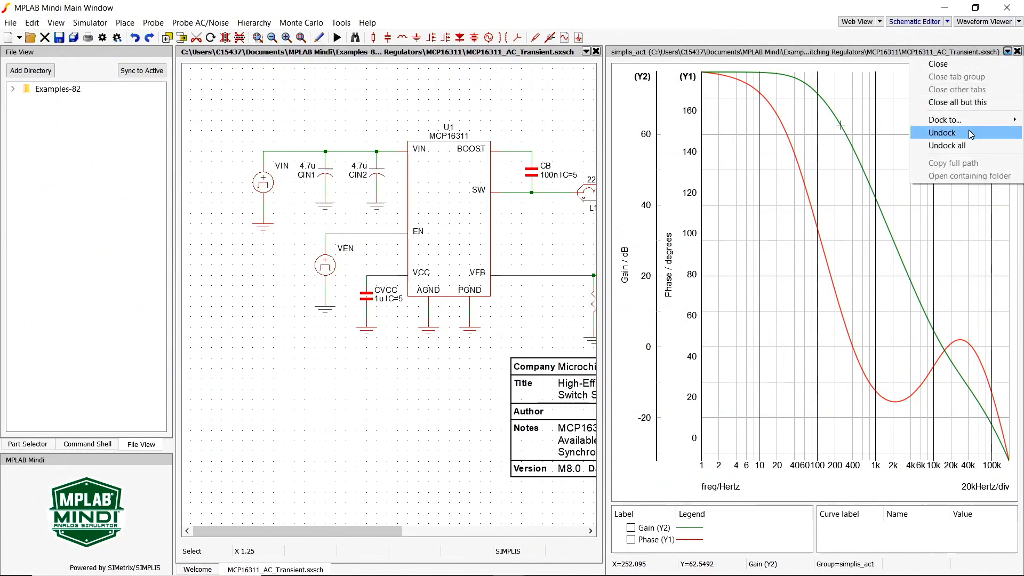
pyautogui.click(939, 128)
pyautogui.moveTo(947, 64); pyautogui.dragTo(369, 75)
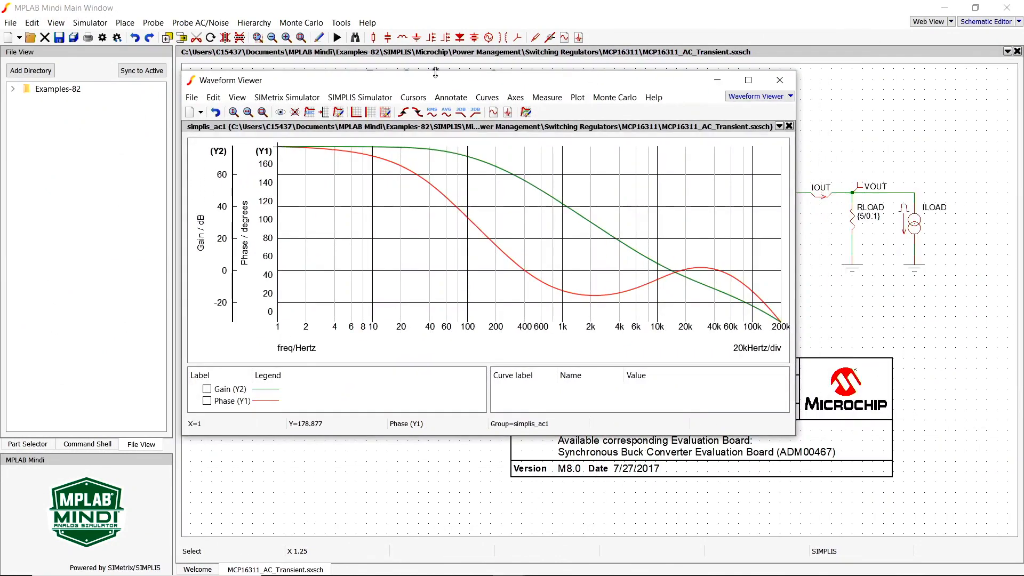
pyautogui.click(745, 80)
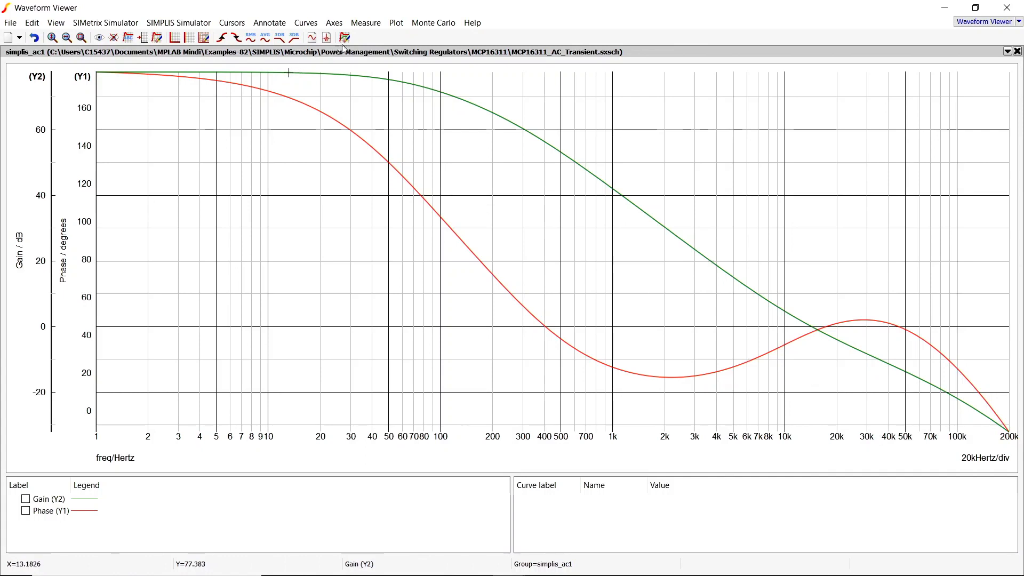
# - Measure the Gain Crossover Frequency (dB Plot) on the Gain curve of the simplis_ac1 graph
pyautogui.click(369, 27)
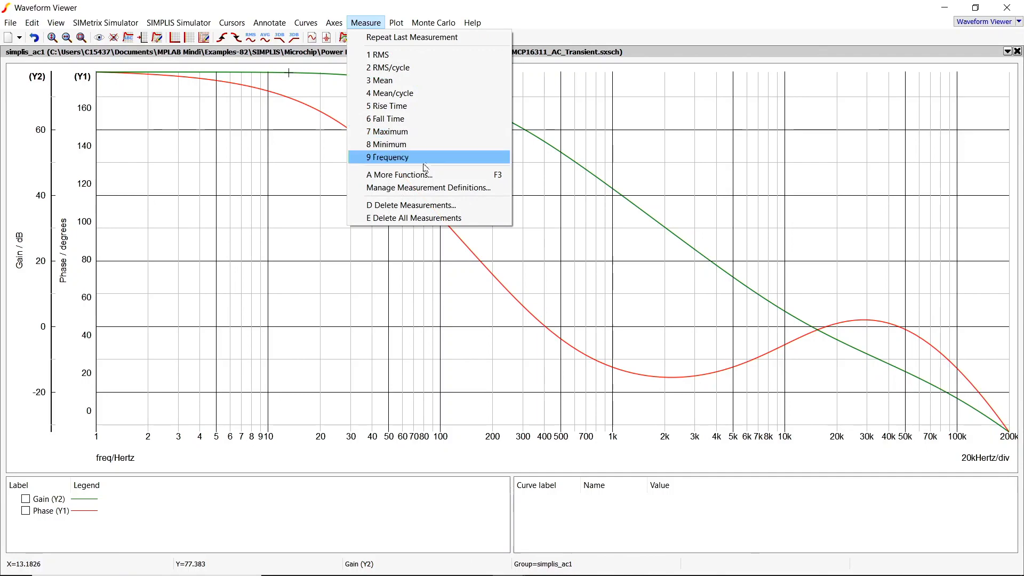
pyautogui.click(430, 178)
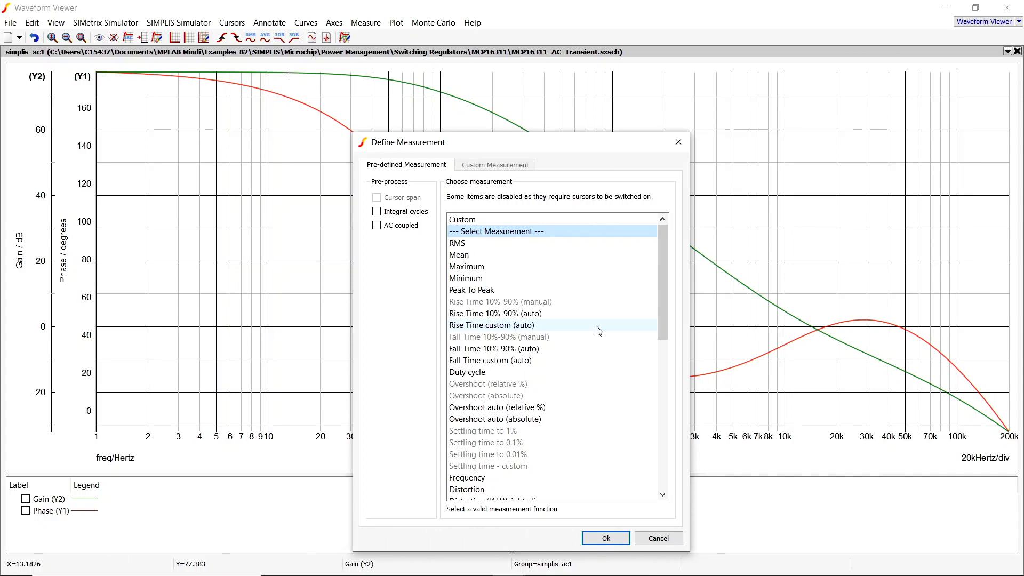
pyautogui.scroll(-7, 599, 331)
pyautogui.scroll(-4, 599, 331)
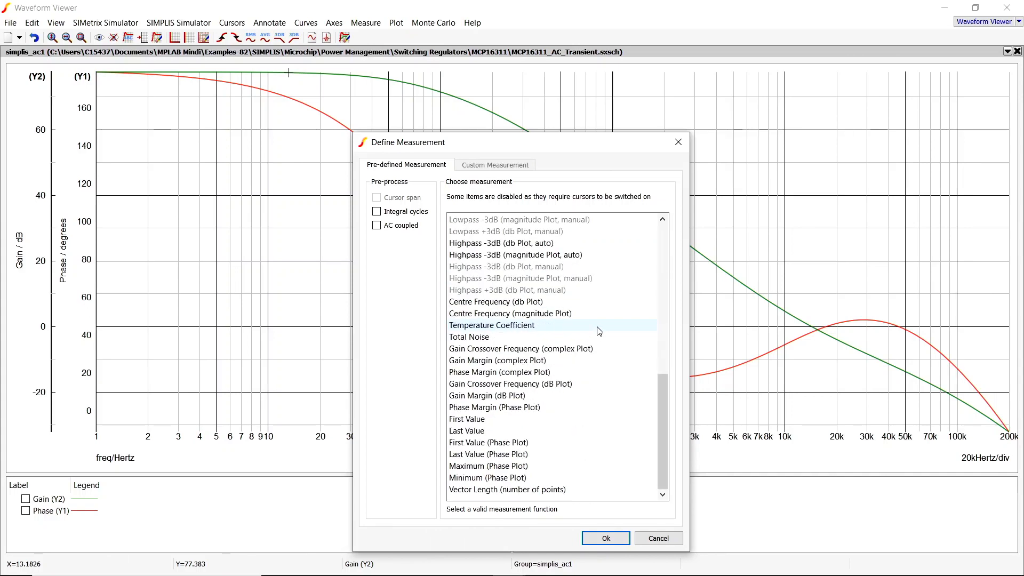
pyautogui.click(513, 388)
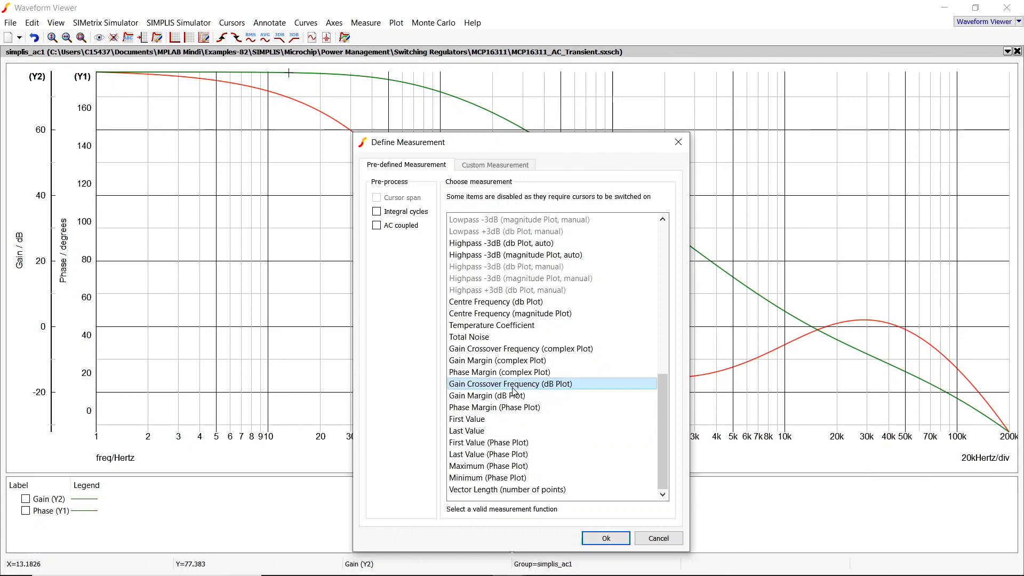
pyautogui.click(603, 537)
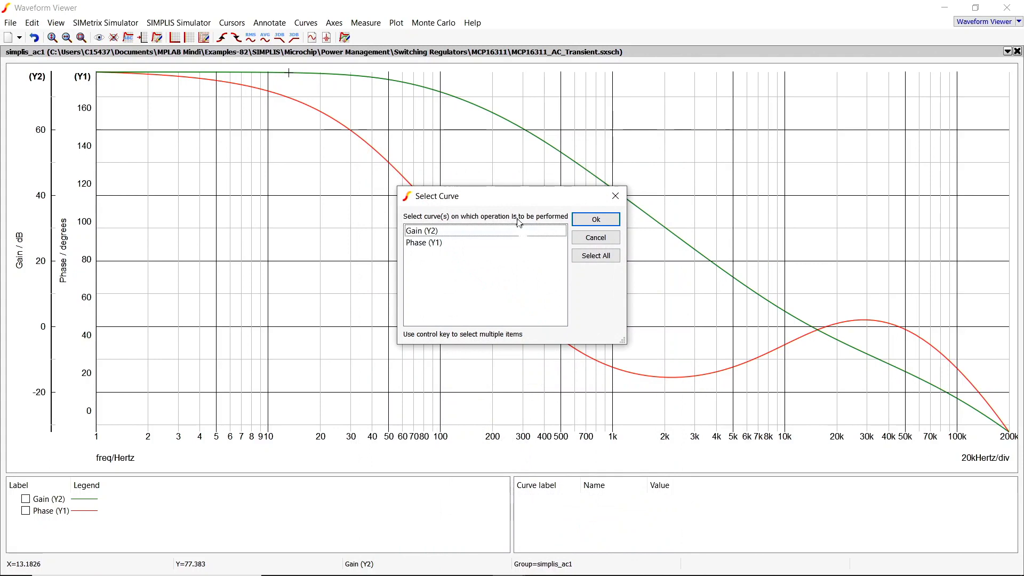
pyautogui.click(463, 232)
pyautogui.click(595, 219)
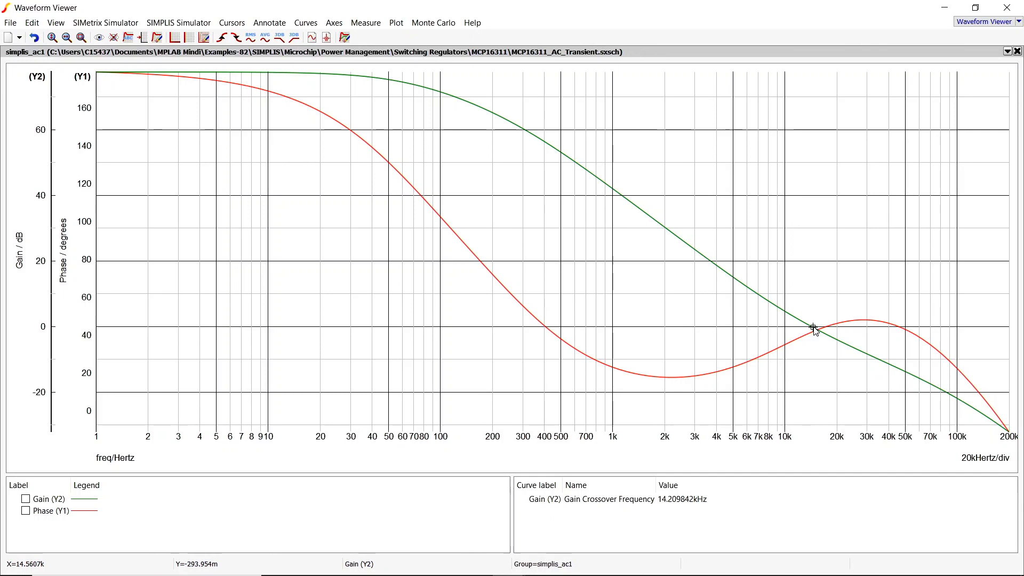
# - Measure the Gain Margin (dB Plot) on the Gain curve of the simplis_ac1 graph
pyautogui.moveTo(814, 328); pyautogui.dragTo(370, 45)
pyautogui.click(365, 22)
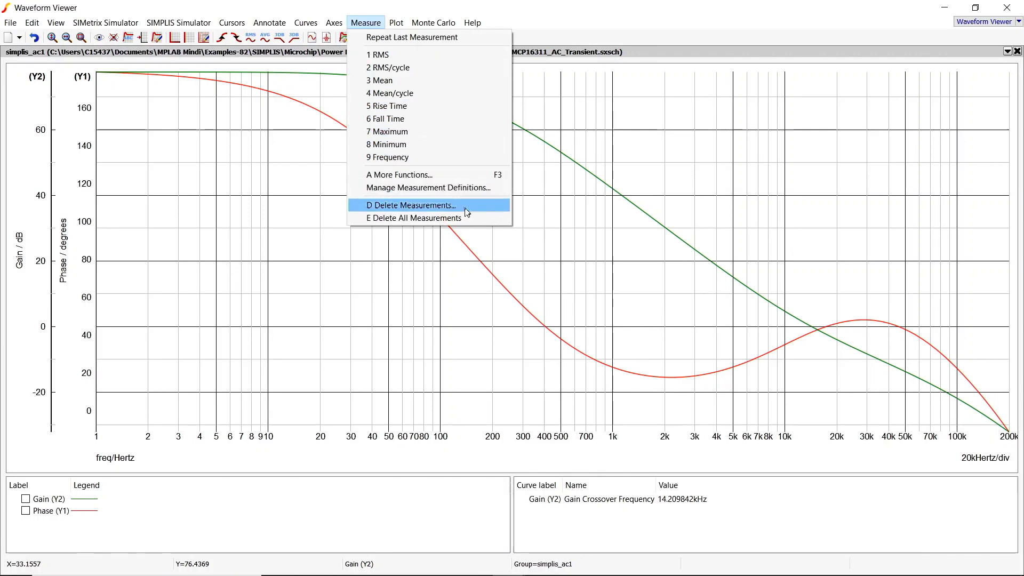
pyautogui.click(469, 180)
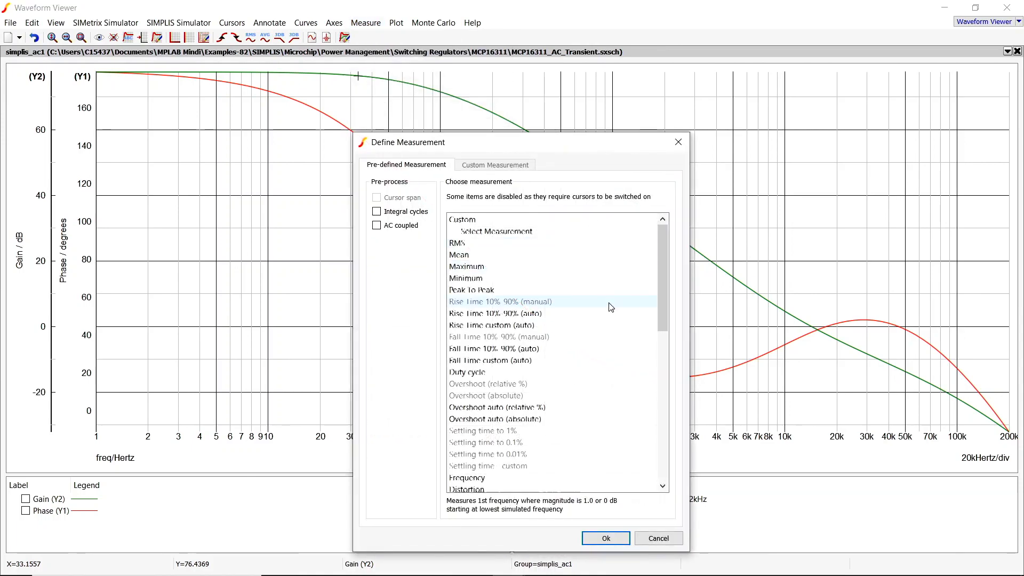
pyautogui.scroll(-10, 608, 304)
pyautogui.click(534, 384)
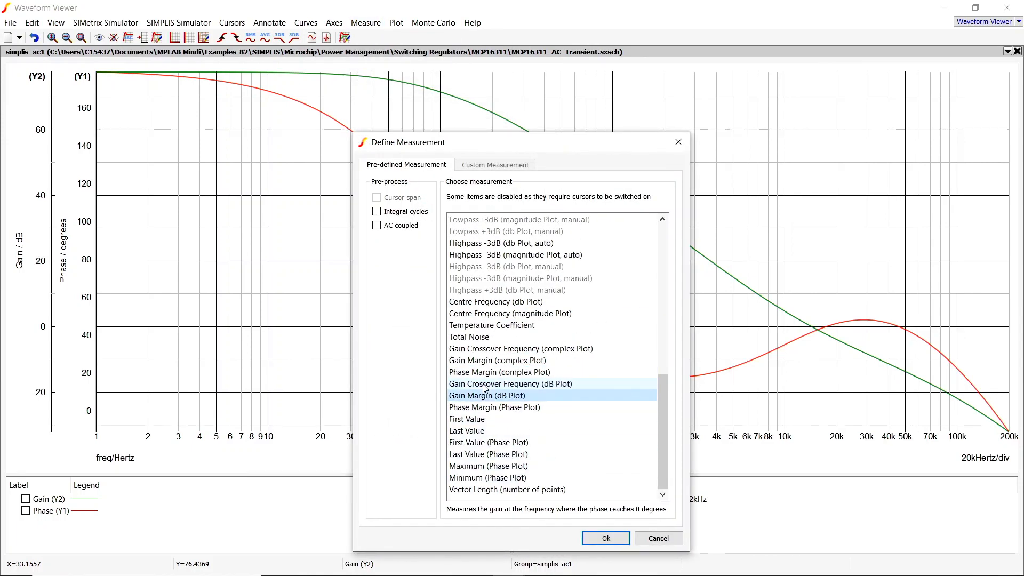
pyautogui.click(598, 546)
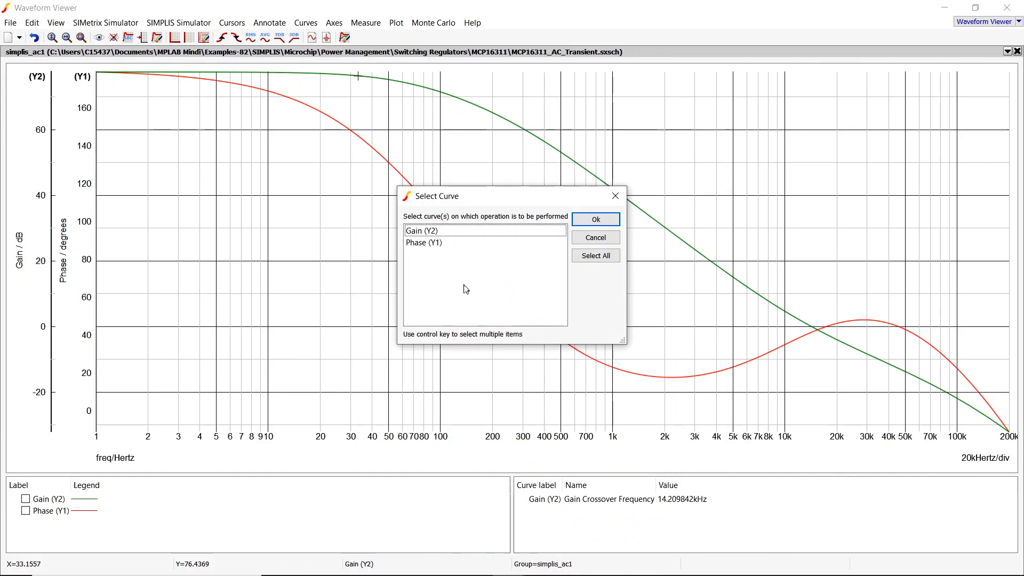
pyautogui.click(468, 233)
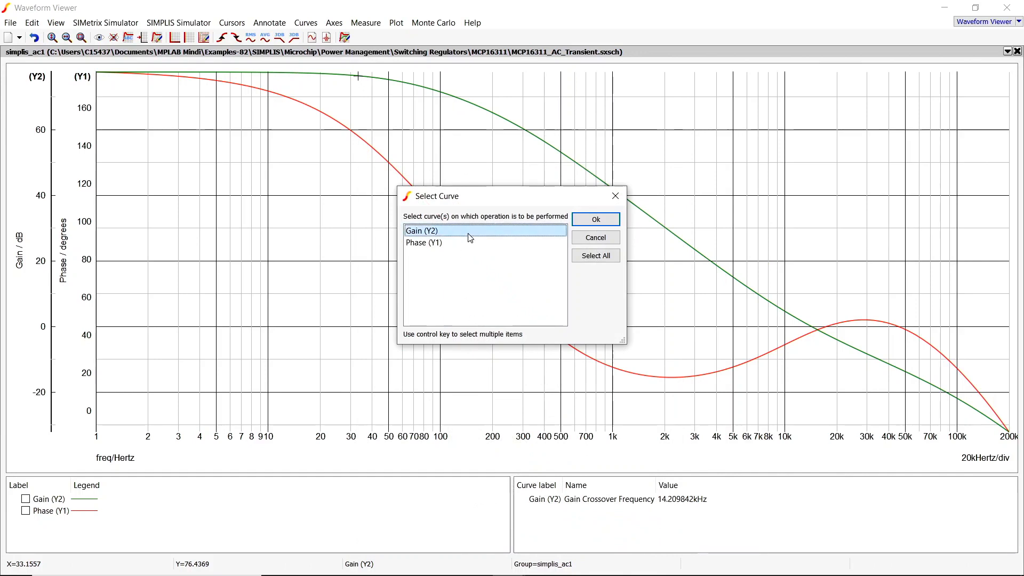
pyautogui.click(595, 219)
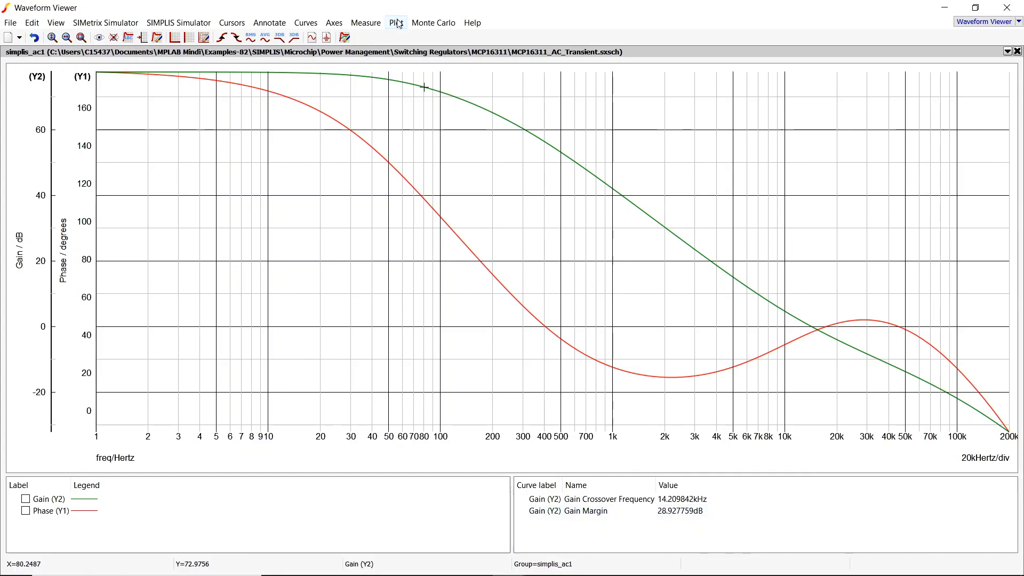
# - Measure the Phase Margin (Phase Plot) on the Phase curve, and close the simplis_ac1 graph
pyautogui.click(366, 22)
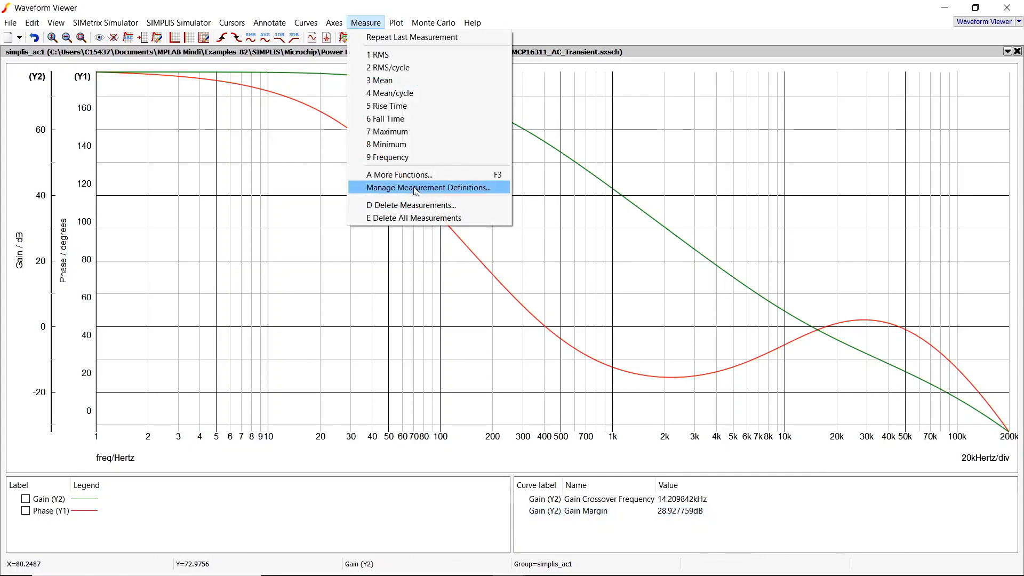
pyautogui.click(401, 175)
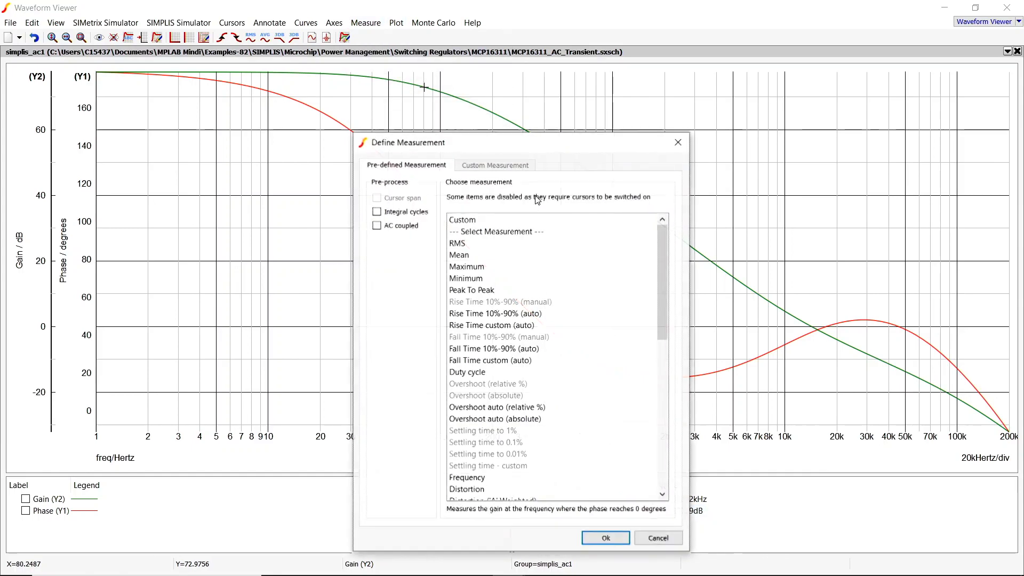
pyautogui.scroll(-11, 502, 392)
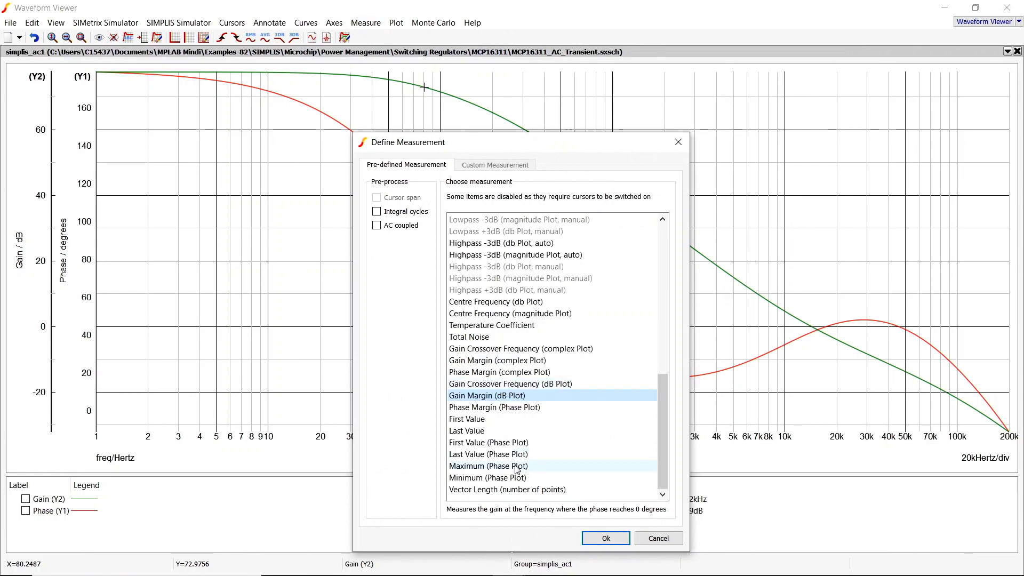
pyautogui.click(511, 407)
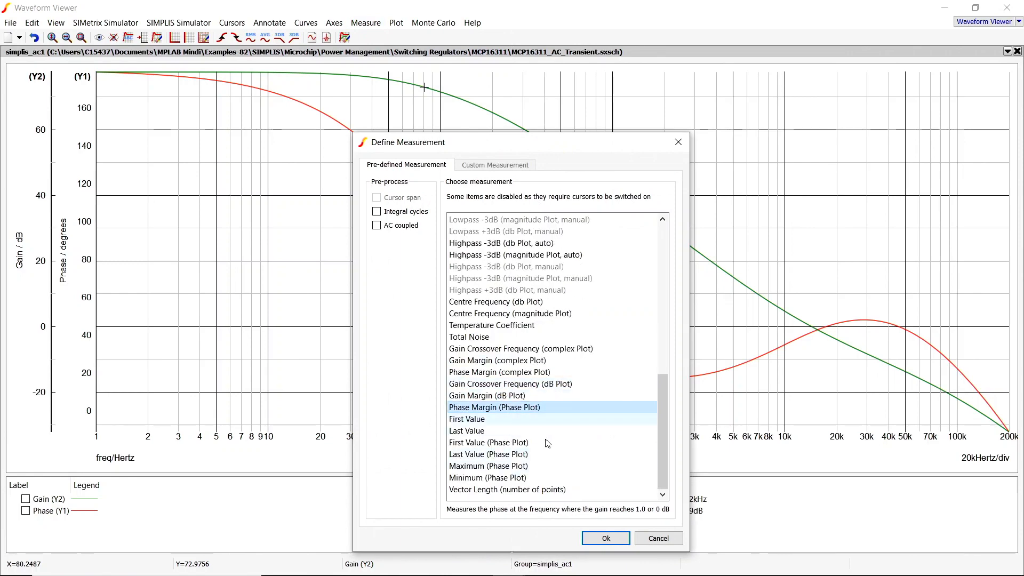
pyautogui.click(606, 538)
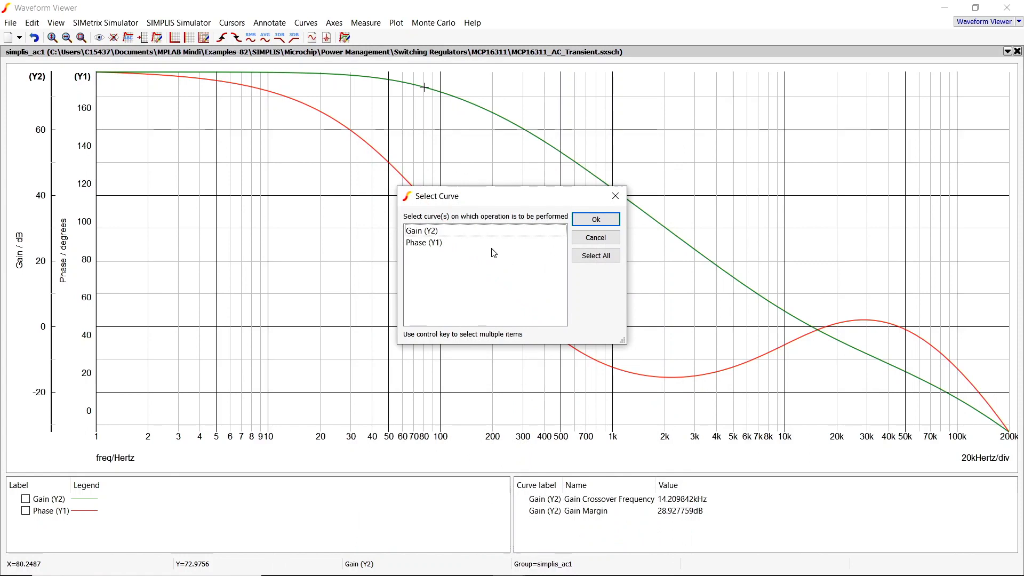
pyautogui.click(533, 242)
pyautogui.click(593, 220)
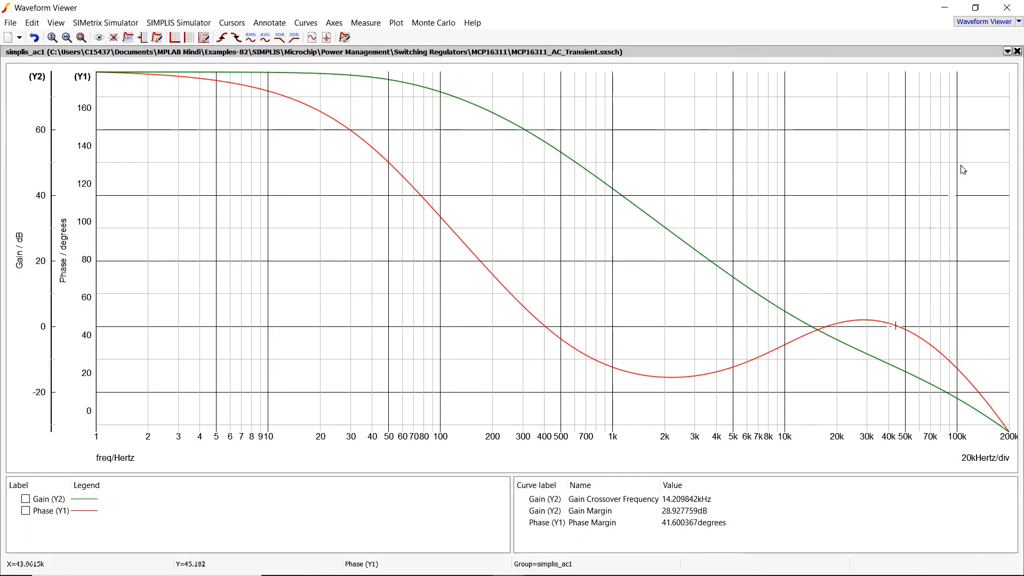
pyautogui.click(1017, 51)
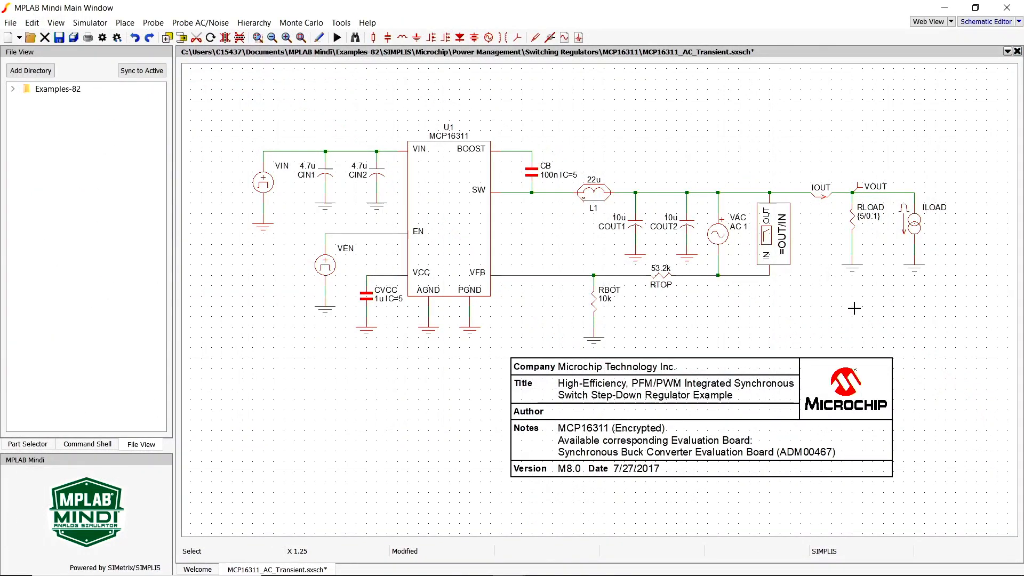
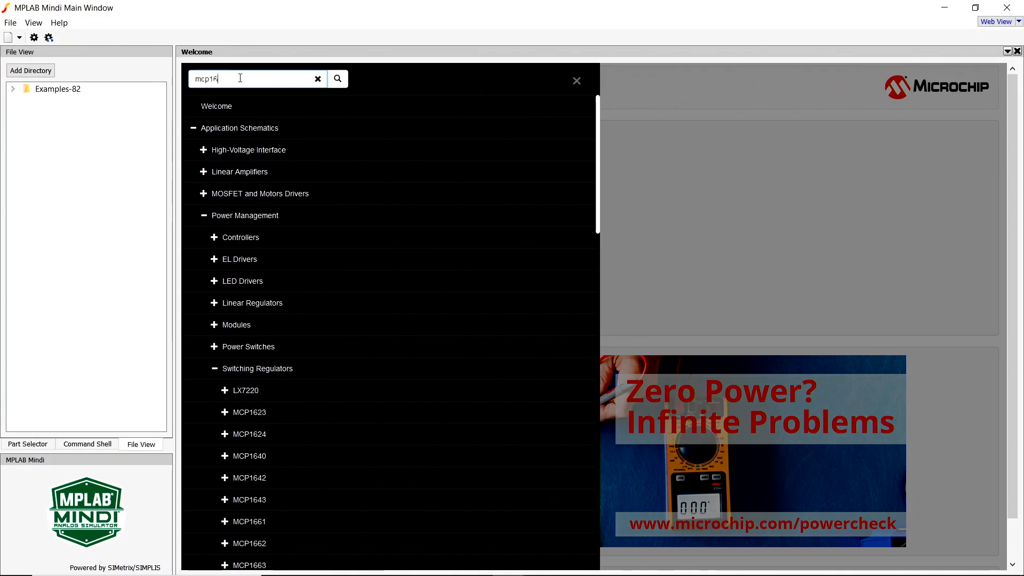
# - Search for mcp16311, open its Design Analyzer, and review the System and Compensation parameters before returning to the Input parameters
pyautogui.write('11')
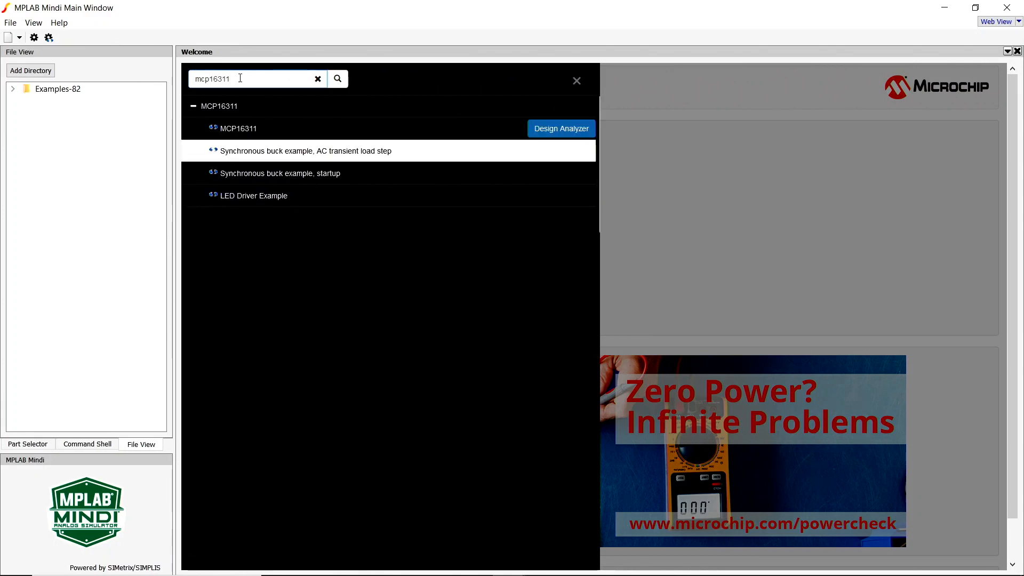
pyautogui.click(552, 132)
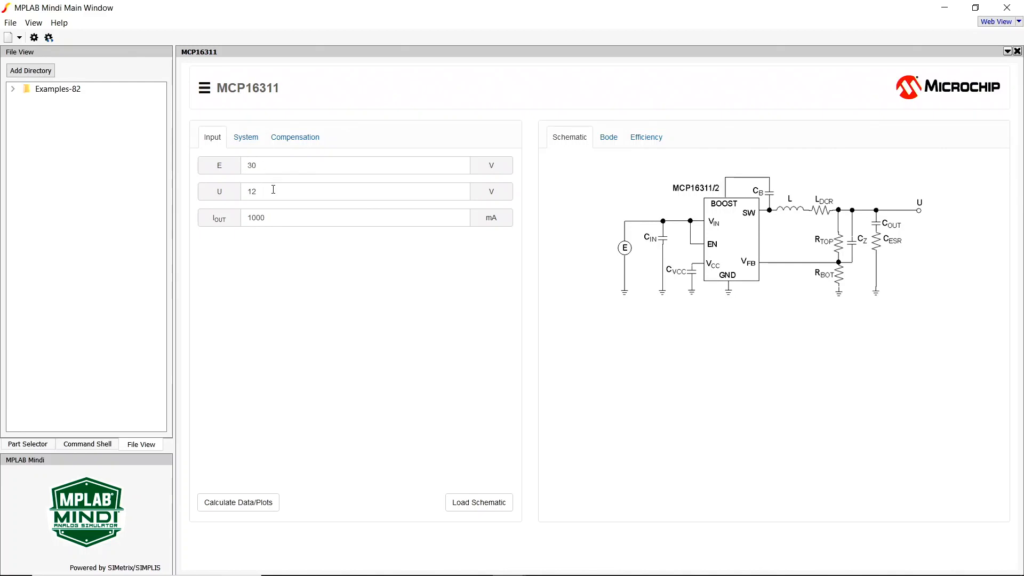
pyautogui.click(247, 140)
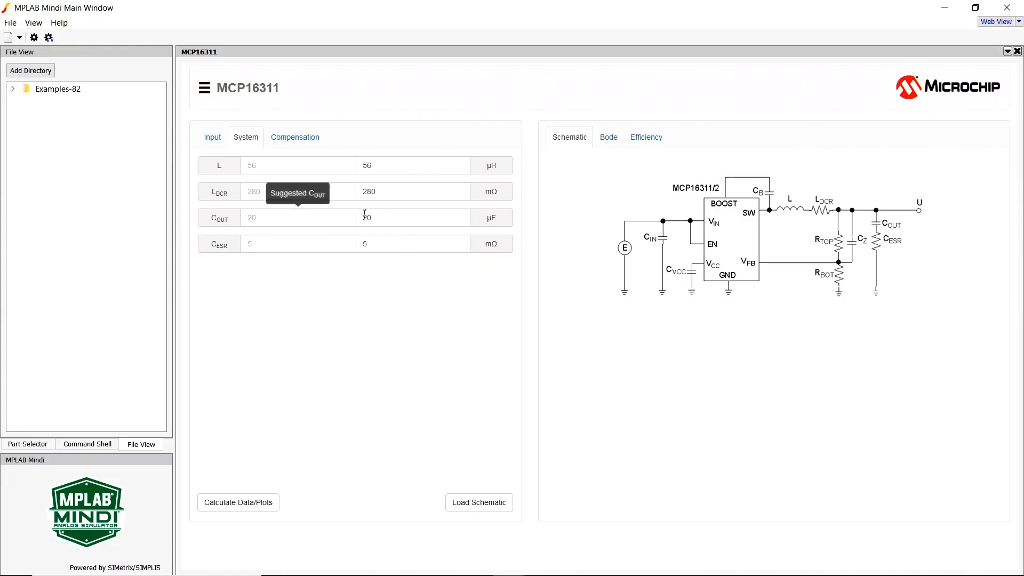
pyautogui.click(302, 143)
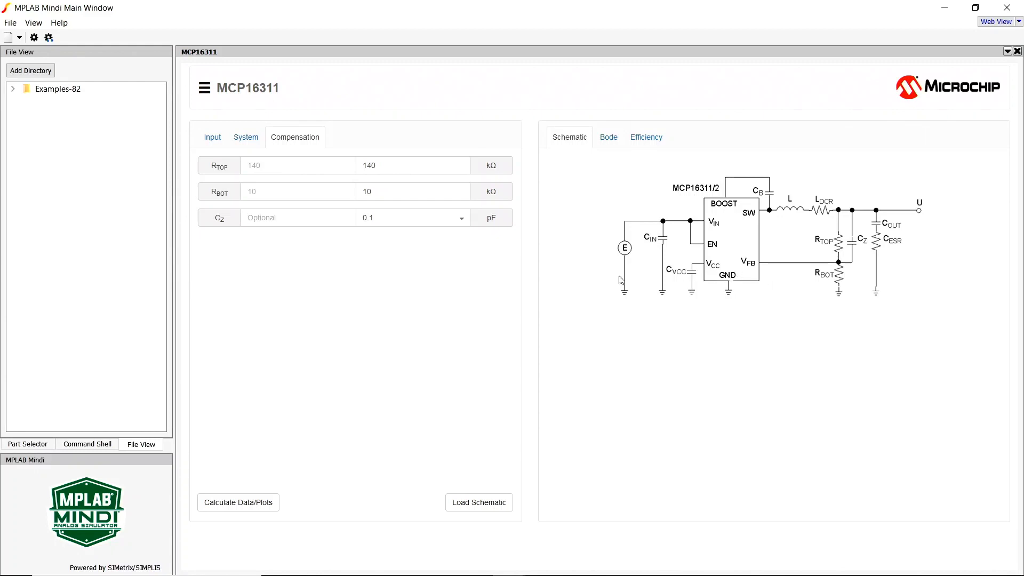
pyautogui.click(211, 137)
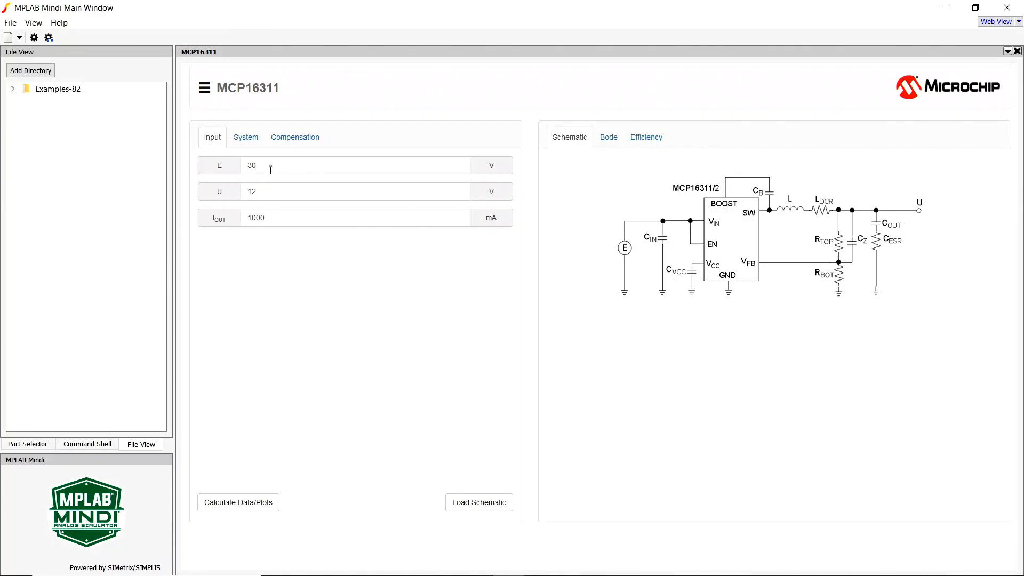
# - Set the design inputs to an input voltage E of 12 V and an output voltage U of 3.3 V
pyautogui.moveTo(270, 170); pyautogui.dragTo(242, 174)
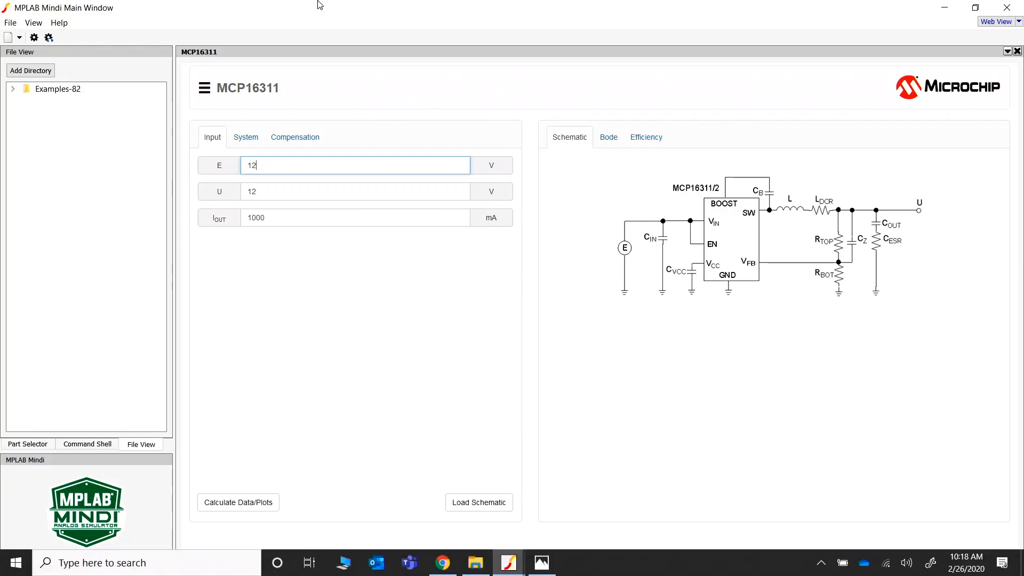
pyautogui.moveTo(255, 192); pyautogui.dragTo(246, 191)
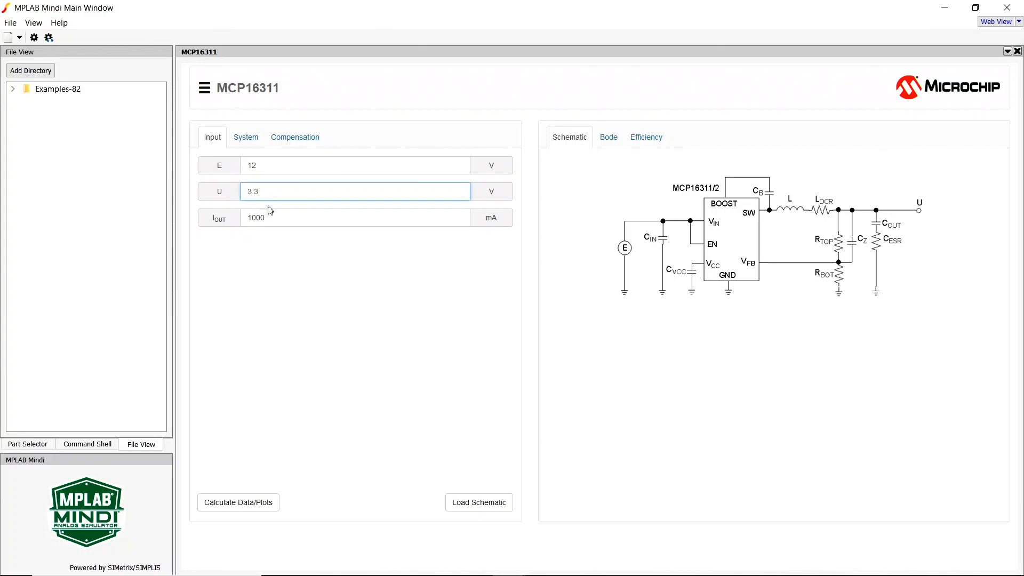
pyautogui.click(411, 370)
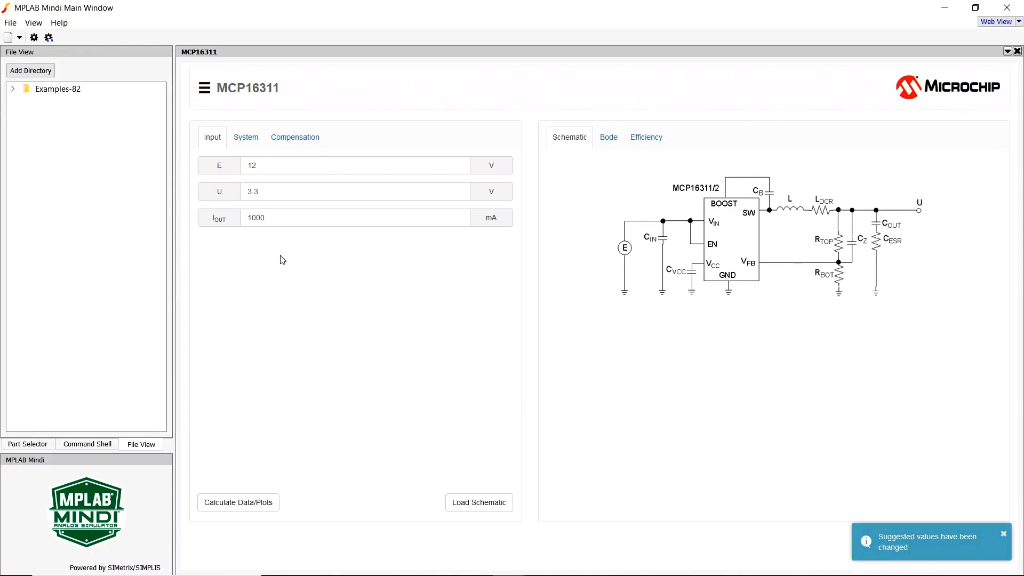
# - Set the System parameters to the suggested inductance L of 15 µH and inductor resistance LDCR of 125 mΩ
pyautogui.click(241, 145)
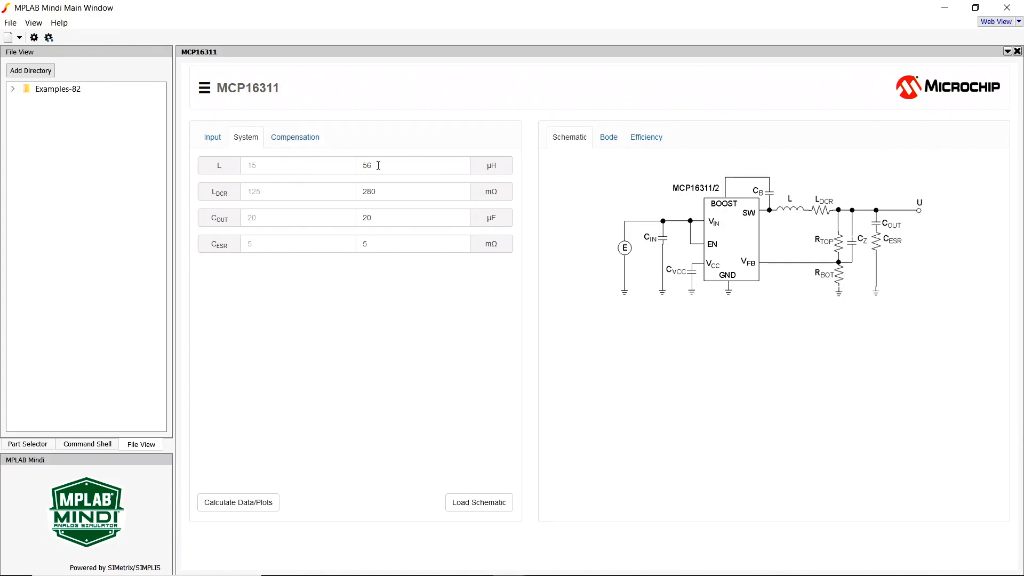
pyautogui.moveTo(378, 165); pyautogui.dragTo(357, 163)
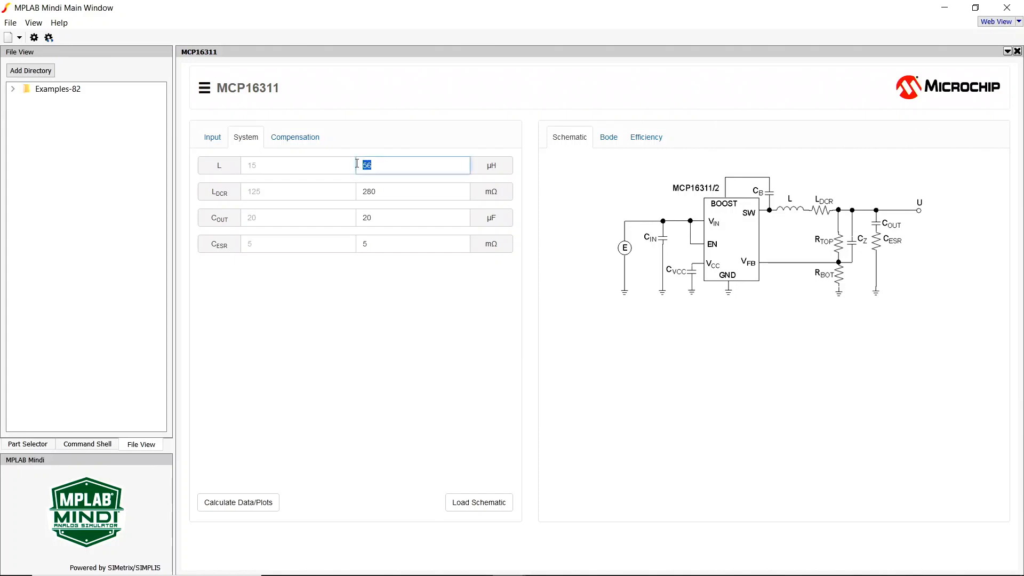
pyautogui.write('15')
pyautogui.doubleClick(394, 192)
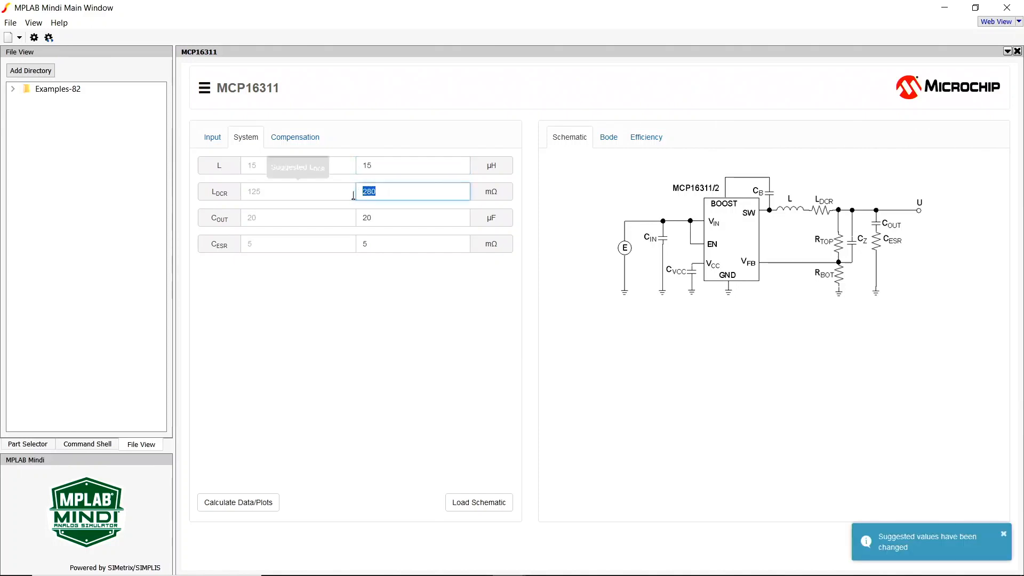
pyautogui.write('125')
pyautogui.click(385, 218)
# - Set the Compensation resistors to the suggested values, RTOP 36 kΩ and RBOT 11.5 kΩ
pyautogui.click(307, 137)
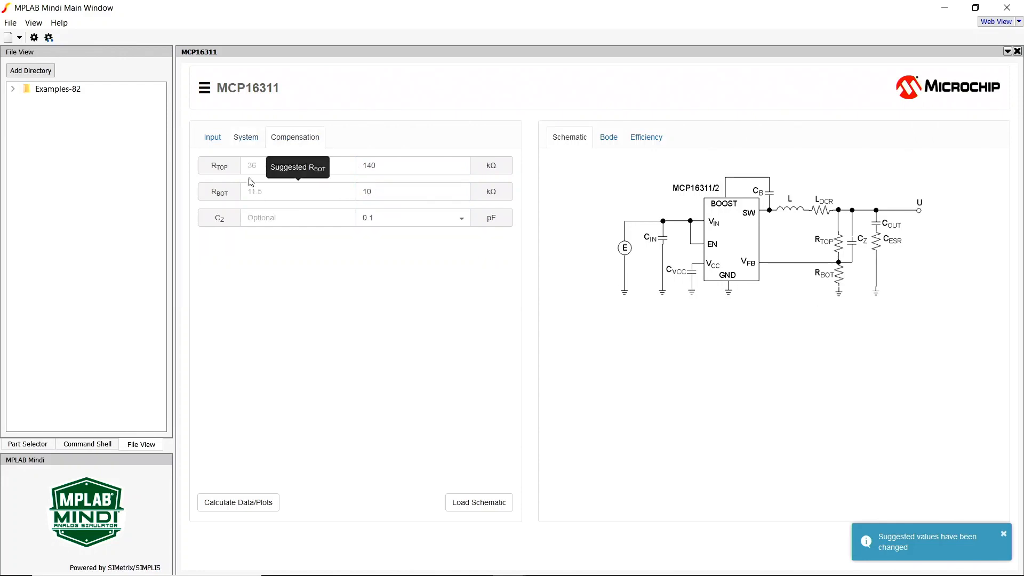
pyautogui.doubleClick(393, 165)
pyautogui.write('36')
pyautogui.doubleClick(380, 191)
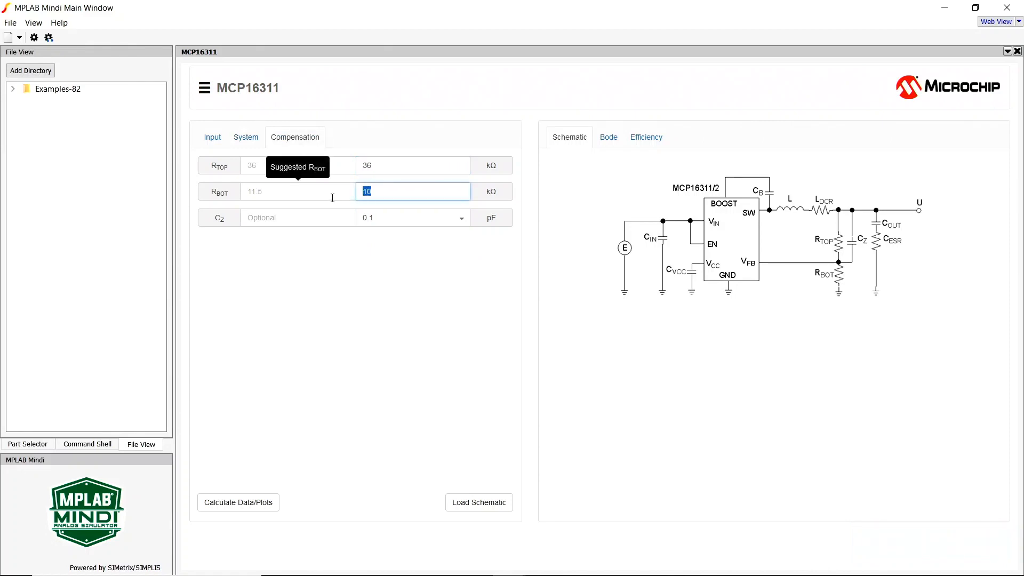
pyautogui.write('11.5')
pyautogui.click(449, 284)
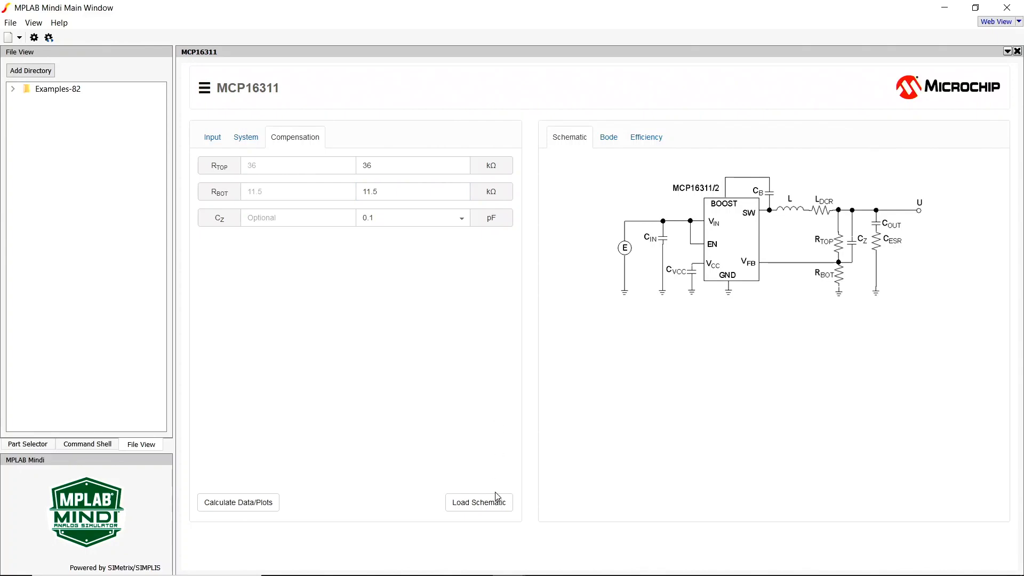
# - Load the calculated values into the MCP16311_DA schematic, dismiss the hint, and run the simulation
pyautogui.click(500, 513)
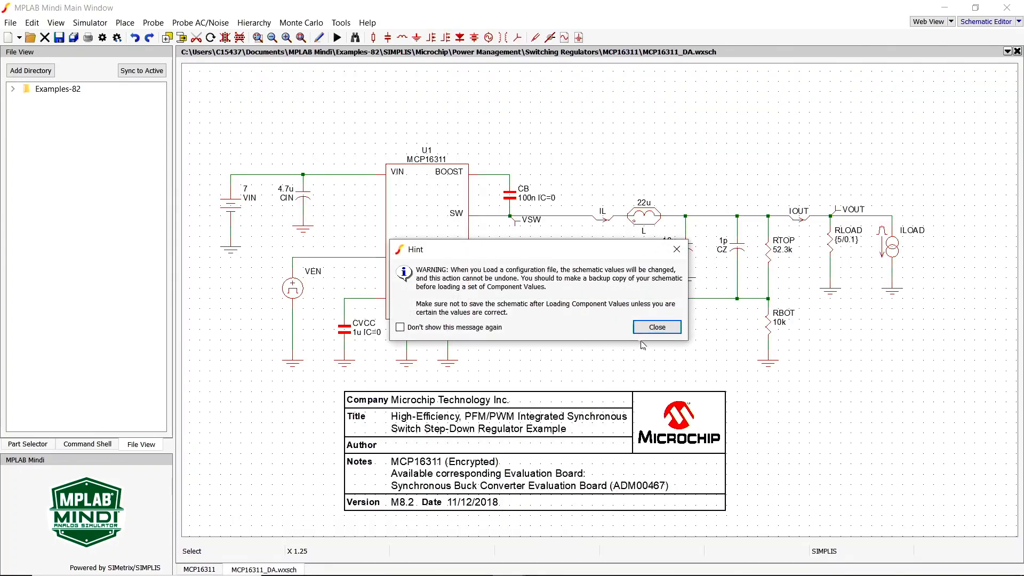
pyautogui.click(656, 327)
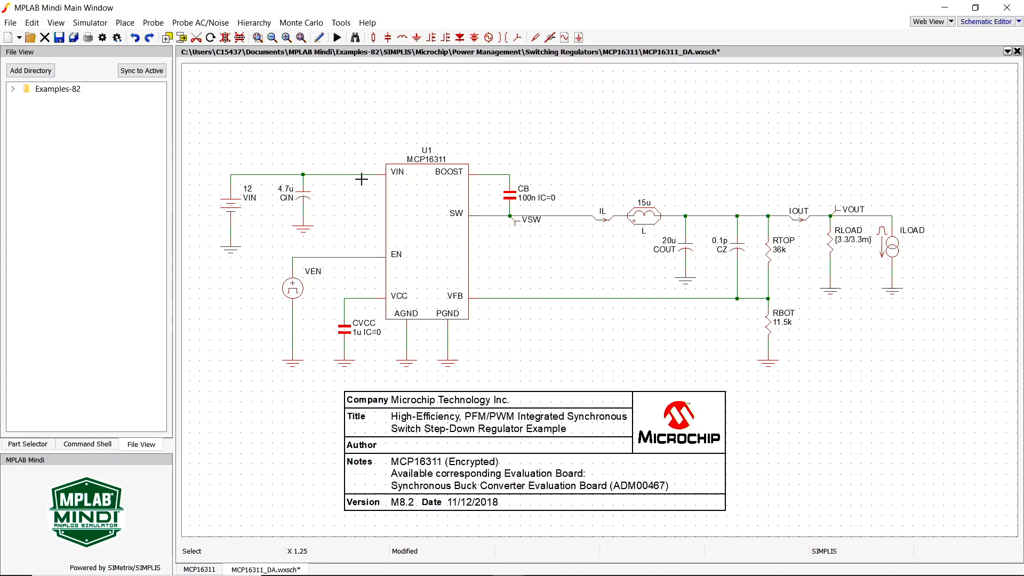
pyautogui.click(337, 38)
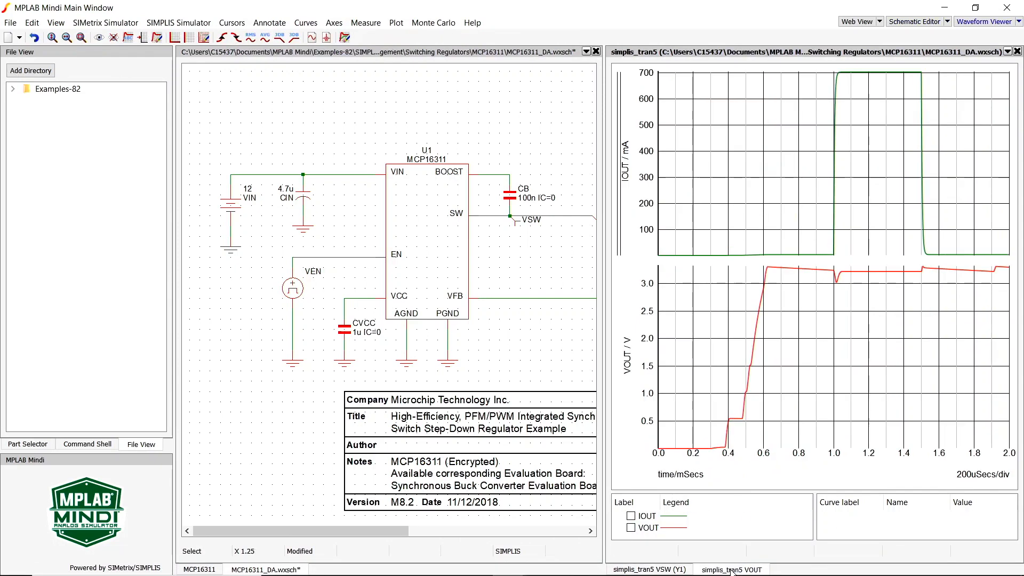
# - Examine the IOUT and VOUT curves in an undocked, maximised graph window, and close the graph
pyautogui.click(1007, 51)
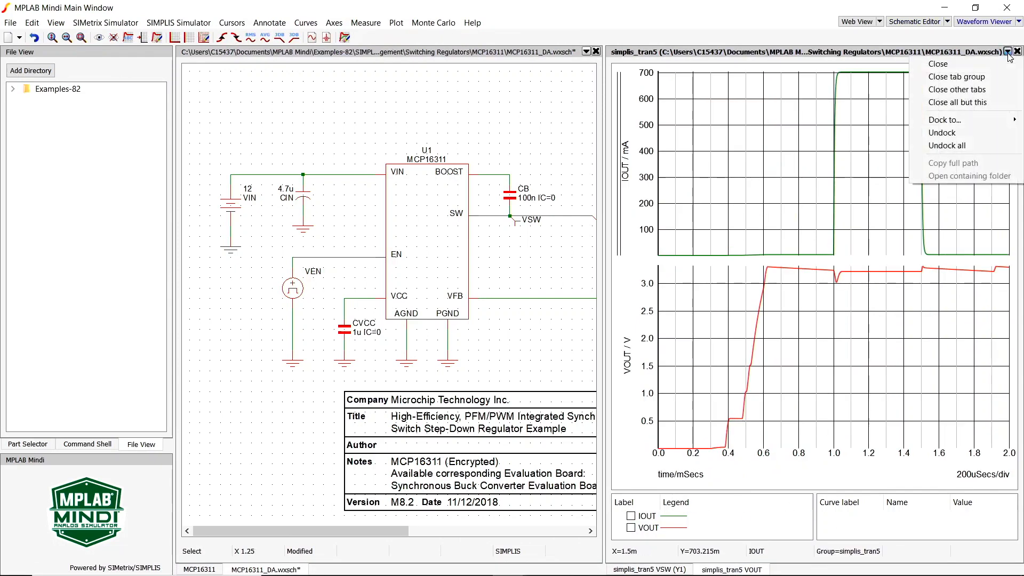
pyautogui.click(966, 136)
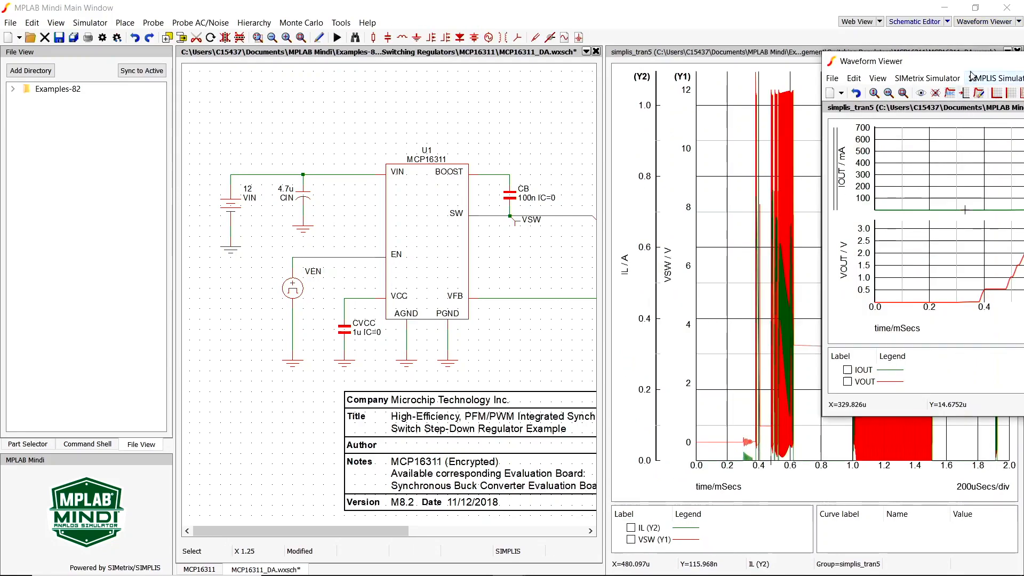
pyautogui.moveTo(968, 67); pyautogui.dragTo(403, 72)
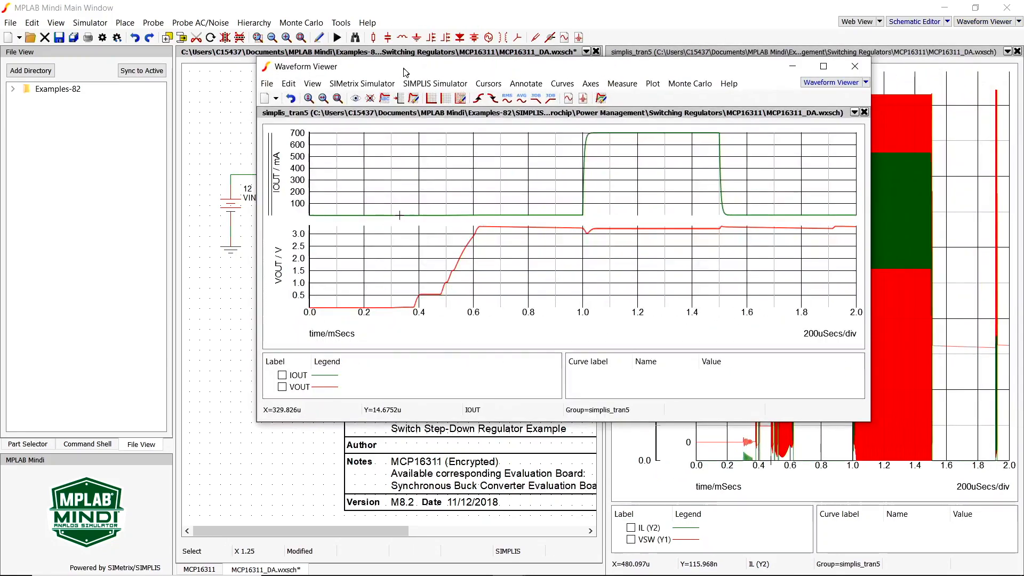
pyautogui.click(823, 66)
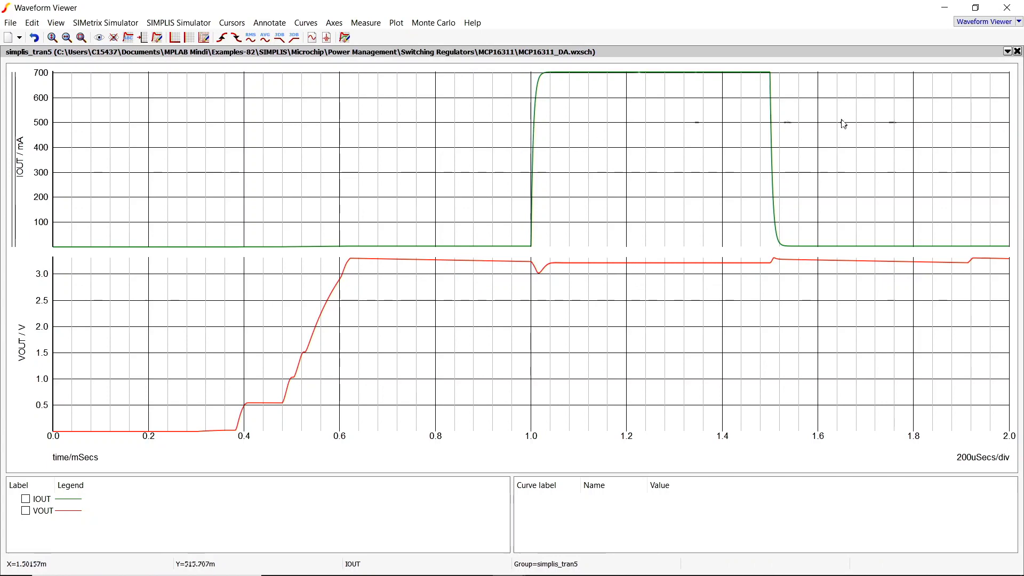
pyautogui.click(1017, 51)
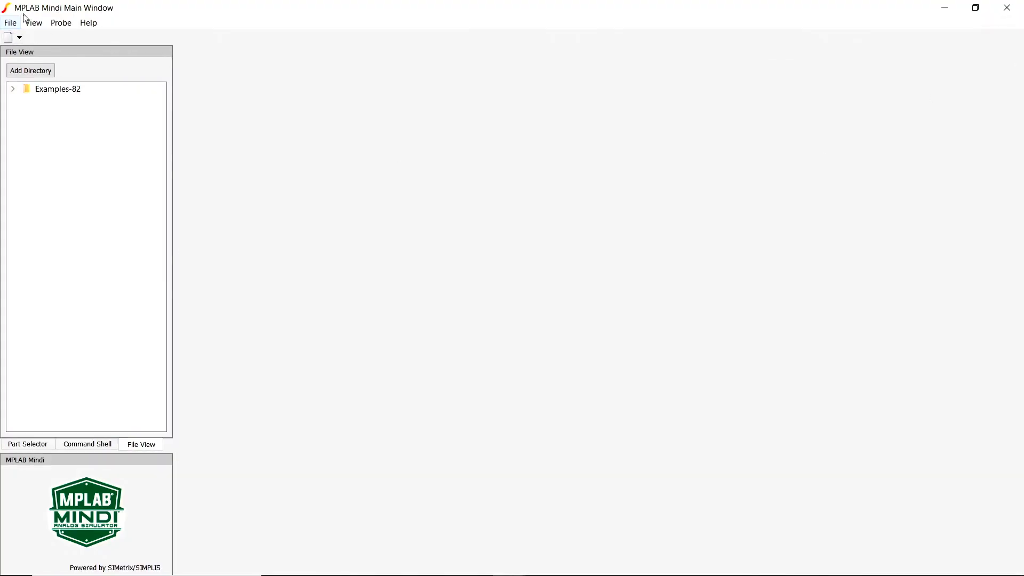
# - Reopen the Welcome page, search for mcp16311, and open the "Synchronous buck example, AC transient load step" schematic
pyautogui.click(33, 22)
pyautogui.click(55, 39)
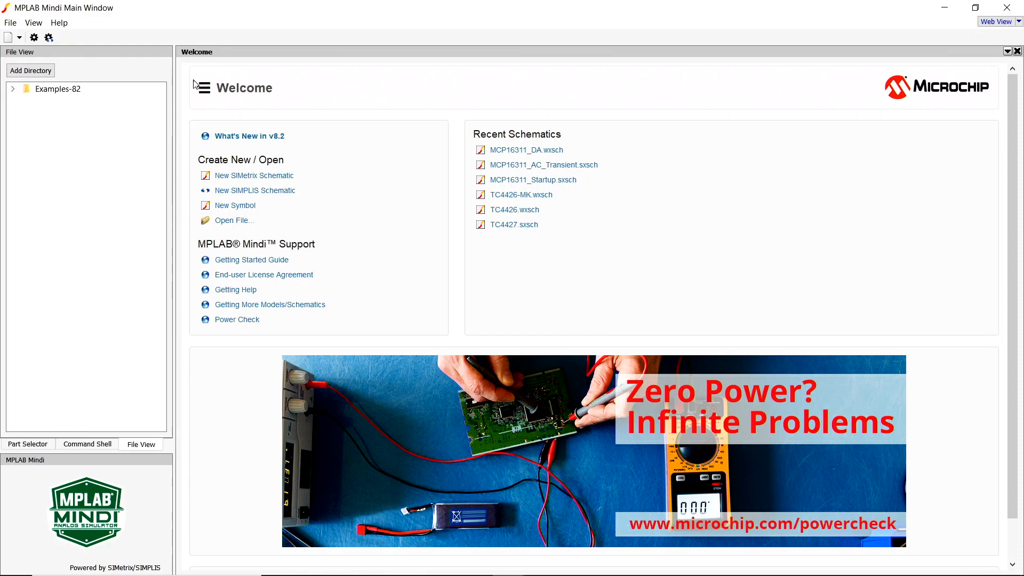
pyautogui.click(204, 88)
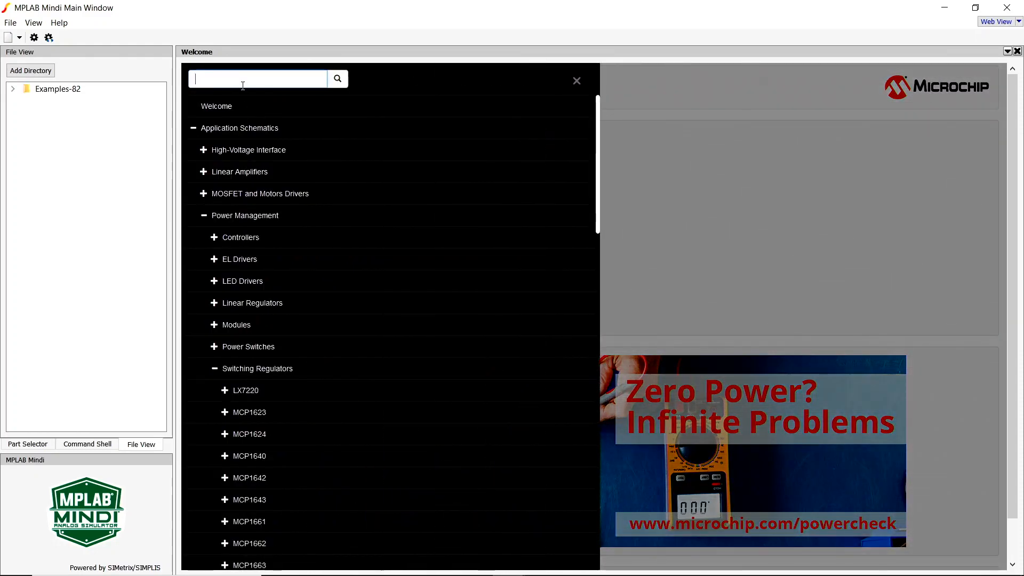
pyautogui.write('mcp16311')
pyautogui.press('Return')
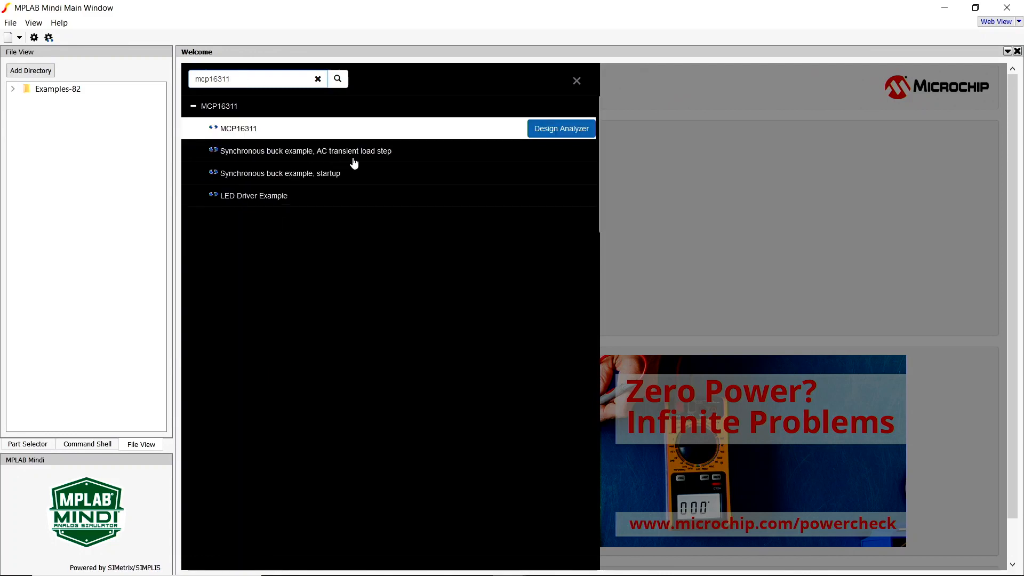
pyautogui.click(354, 158)
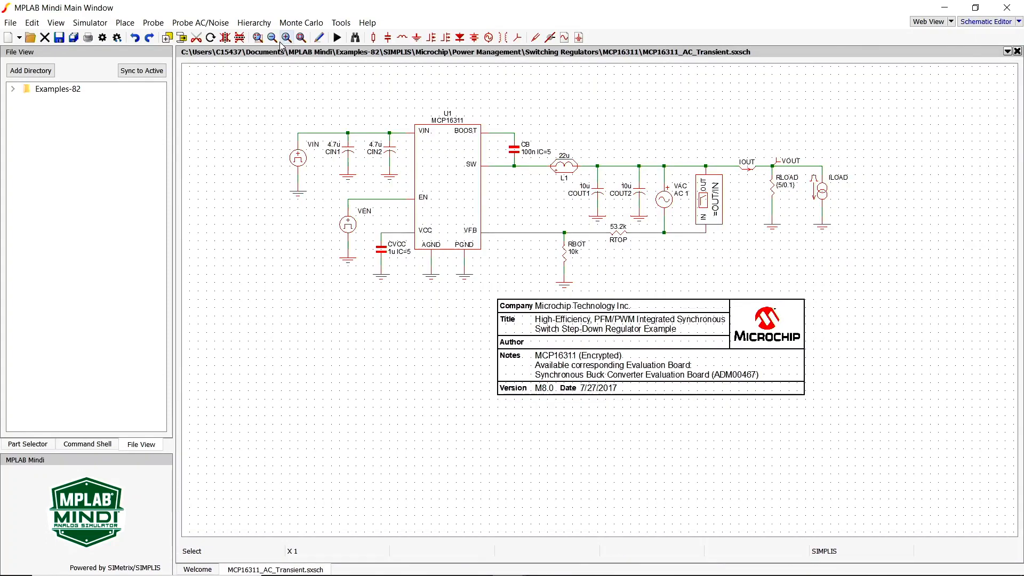
# - Replace the =OUT/IN Bode probe and the VAC source with a direct wire from RTOP to the output line
pyautogui.click(301, 38)
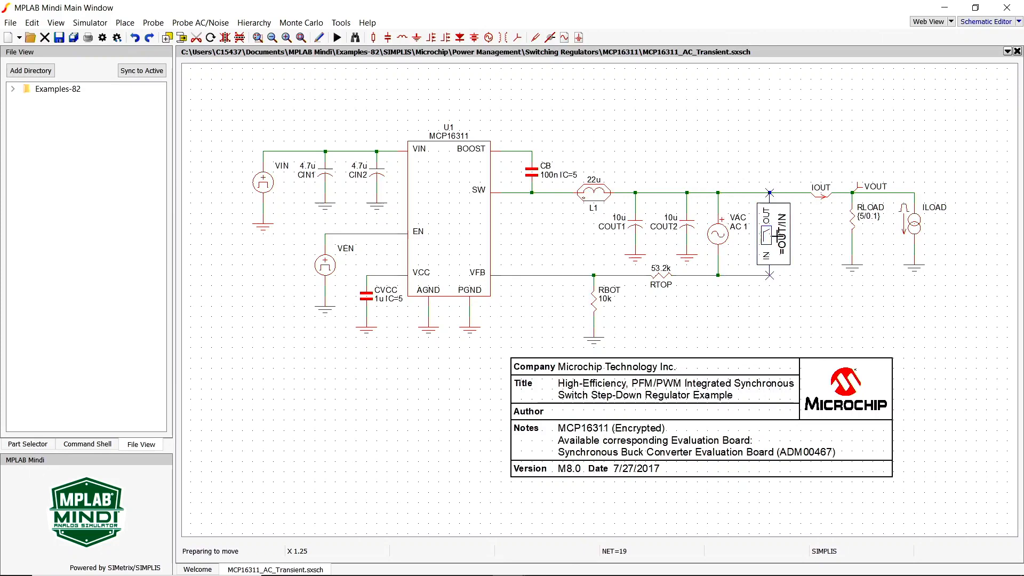
pyautogui.click(776, 235)
pyautogui.press('Delete')
pyautogui.click(718, 235)
pyautogui.press('Delete')
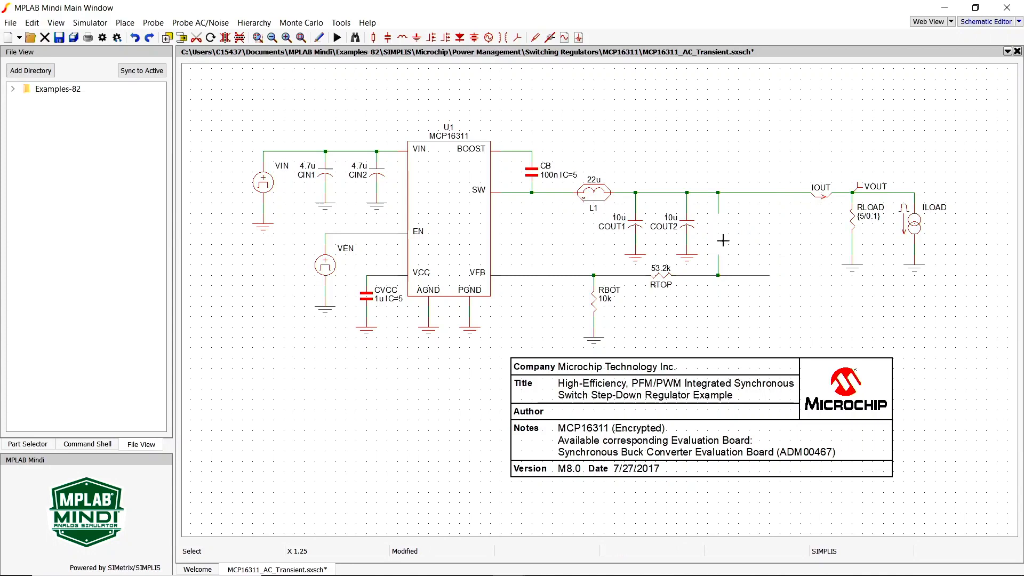
pyautogui.click(719, 203)
pyautogui.press('Delete')
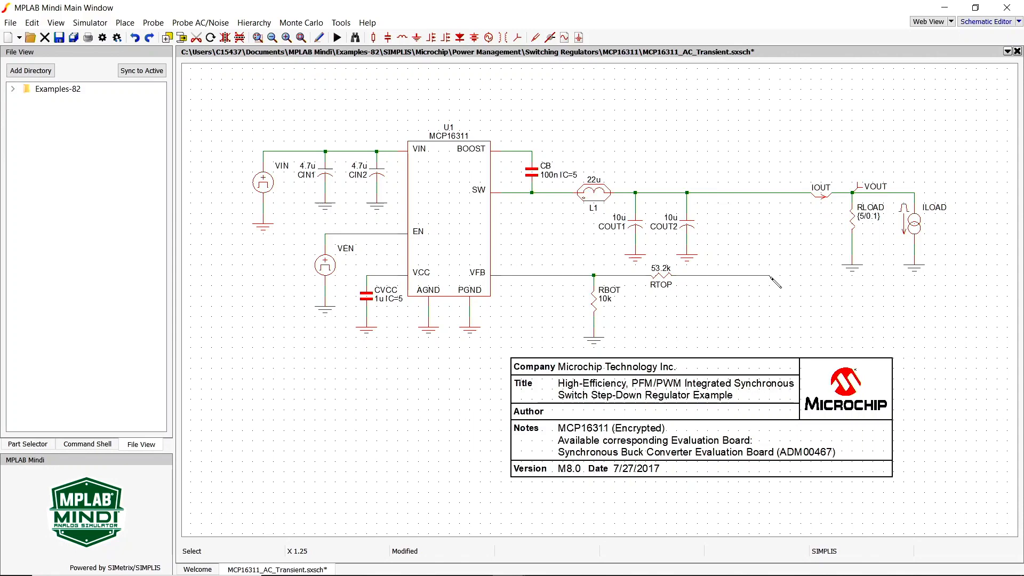
pyautogui.moveTo(770, 276); pyautogui.dragTo(771, 193)
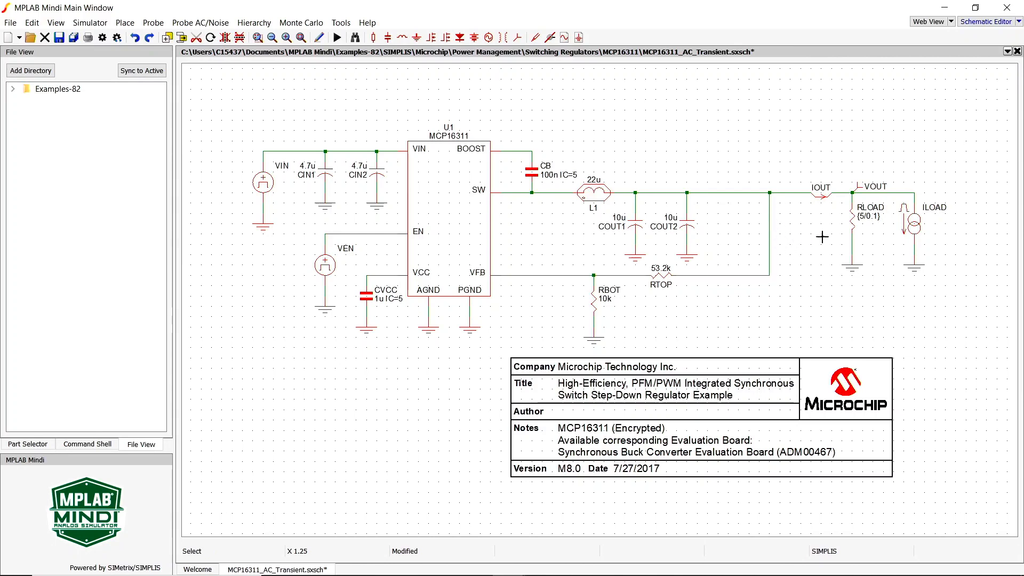
# - Set the RLOAD resistor's value to 500
pyautogui.doubleClick(852, 219)
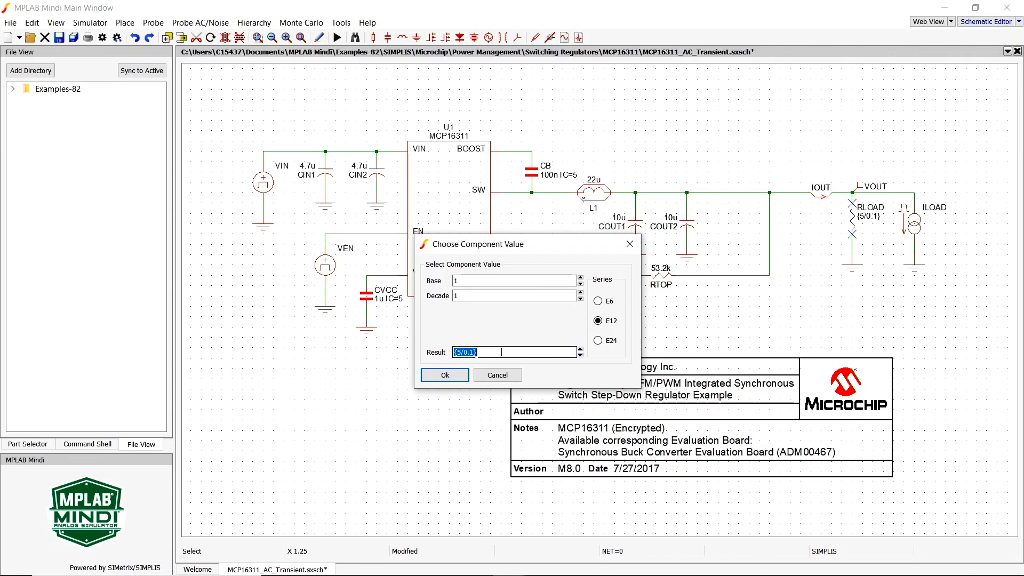
pyautogui.write('500')
pyautogui.click(454, 375)
# - Change the ILOAD source to a sawtooth waveform with a 10m period, 200m pulse and 100m offset
pyautogui.doubleClick(914, 227)
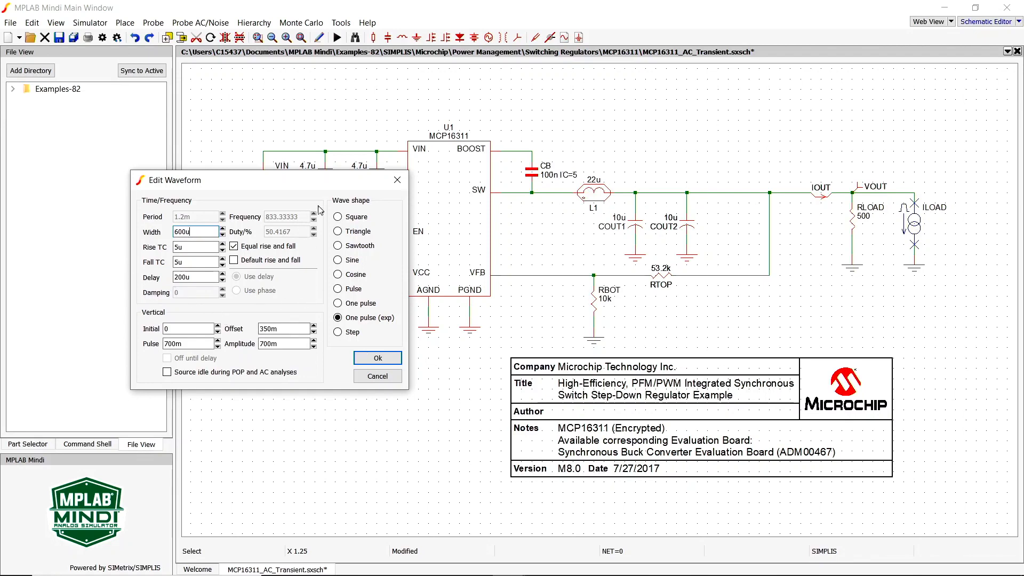
pyautogui.click(338, 246)
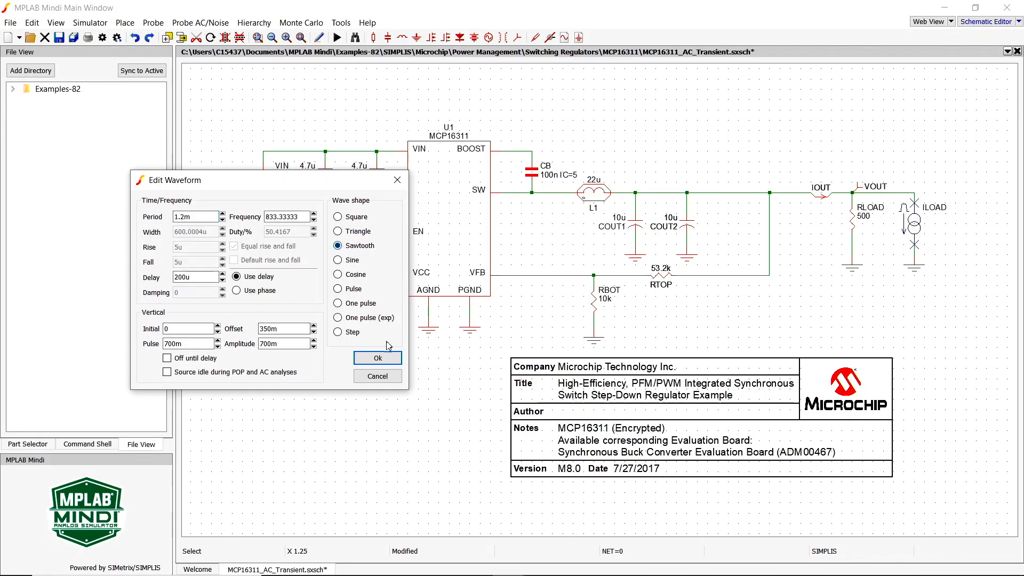
pyautogui.click(183, 217)
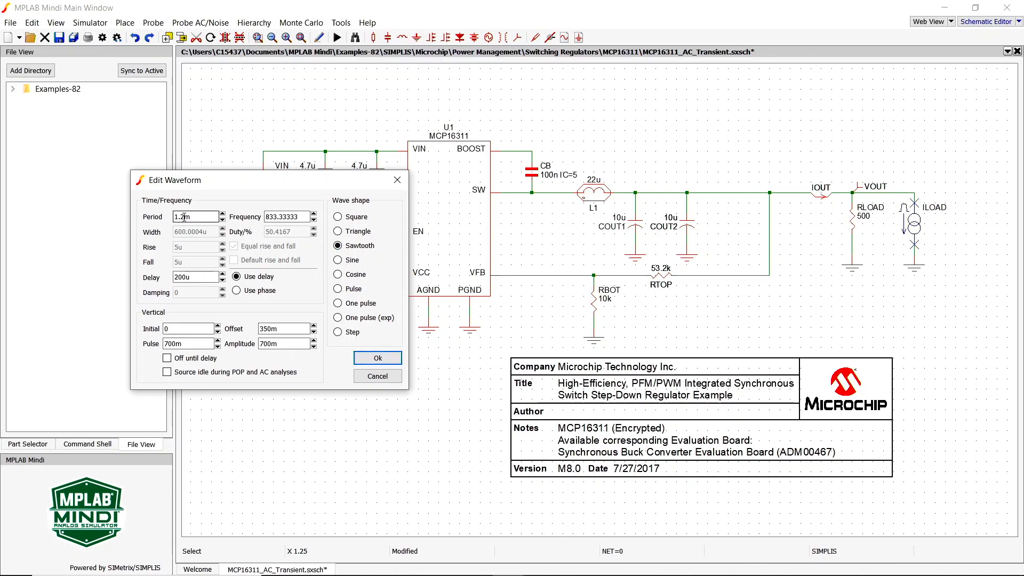
pyautogui.click(294, 217)
pyautogui.click(166, 344)
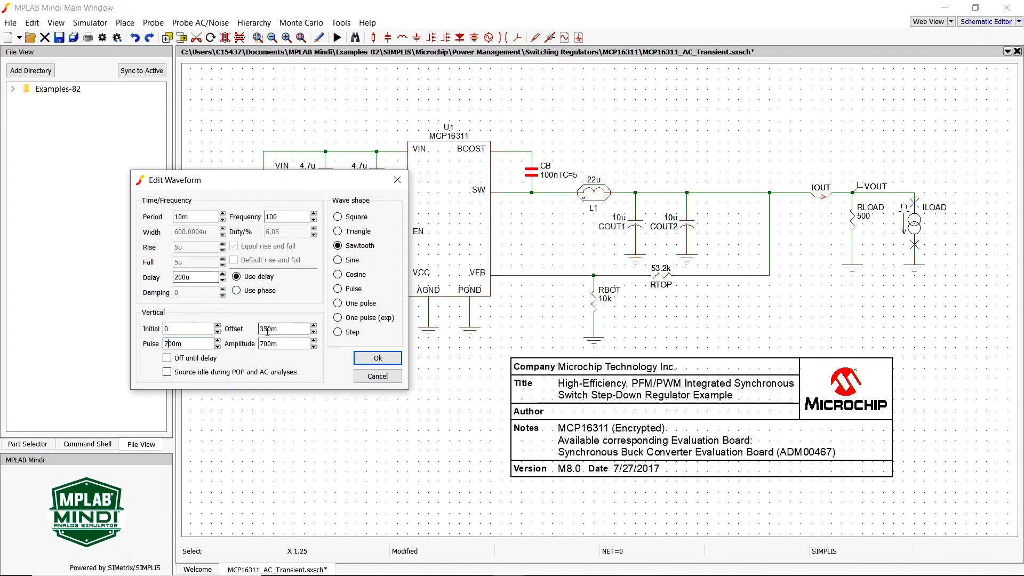
pyautogui.write('2')
pyautogui.click(278, 327)
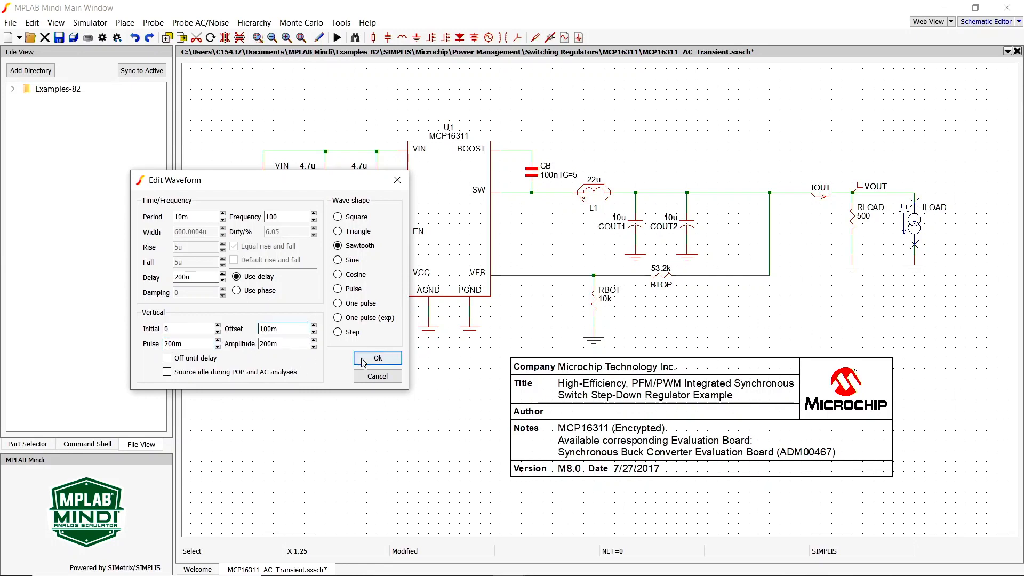
pyautogui.click(378, 358)
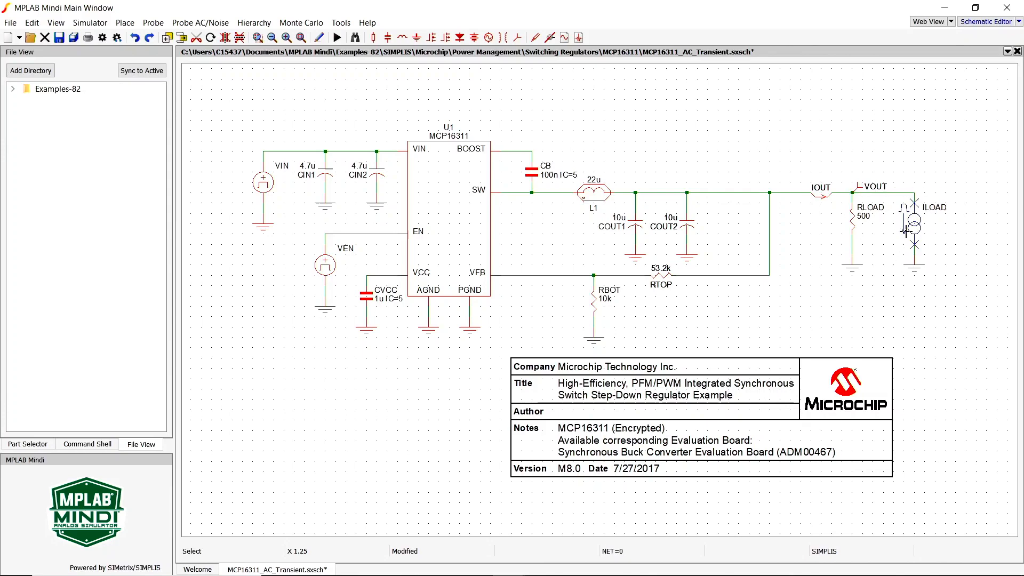
# - Disable the AC and POP analyses, set the transient stop time to 10m, and run the simulation
pyautogui.click(89, 23)
pyautogui.click(101, 38)
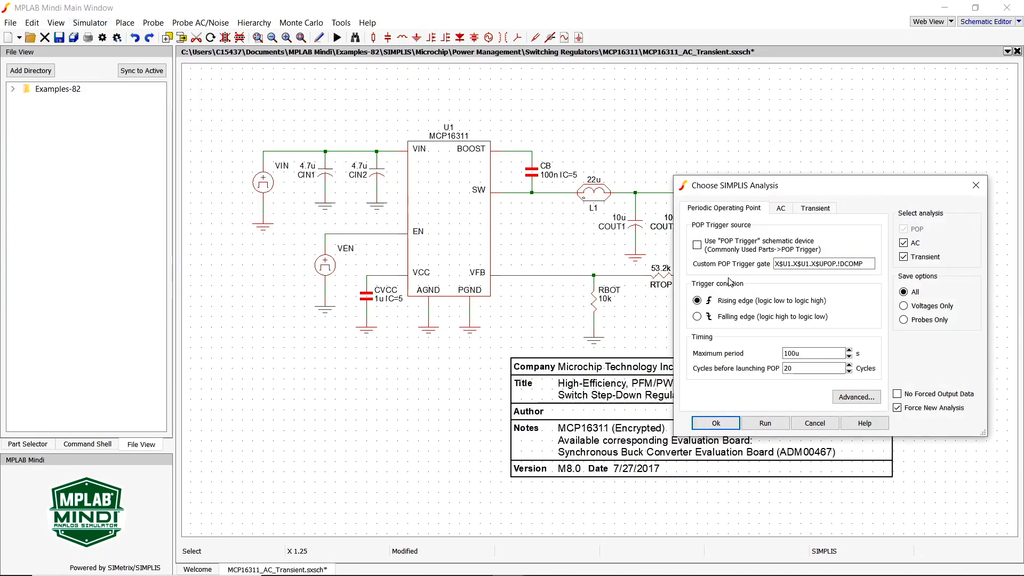
pyautogui.click(909, 243)
pyautogui.click(907, 233)
pyautogui.click(825, 212)
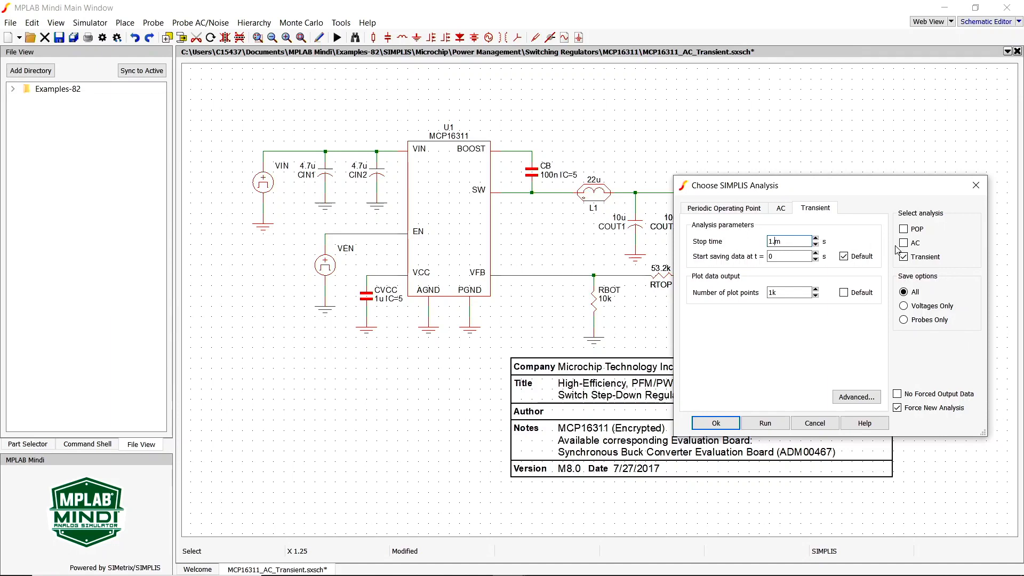
pyautogui.write('0')
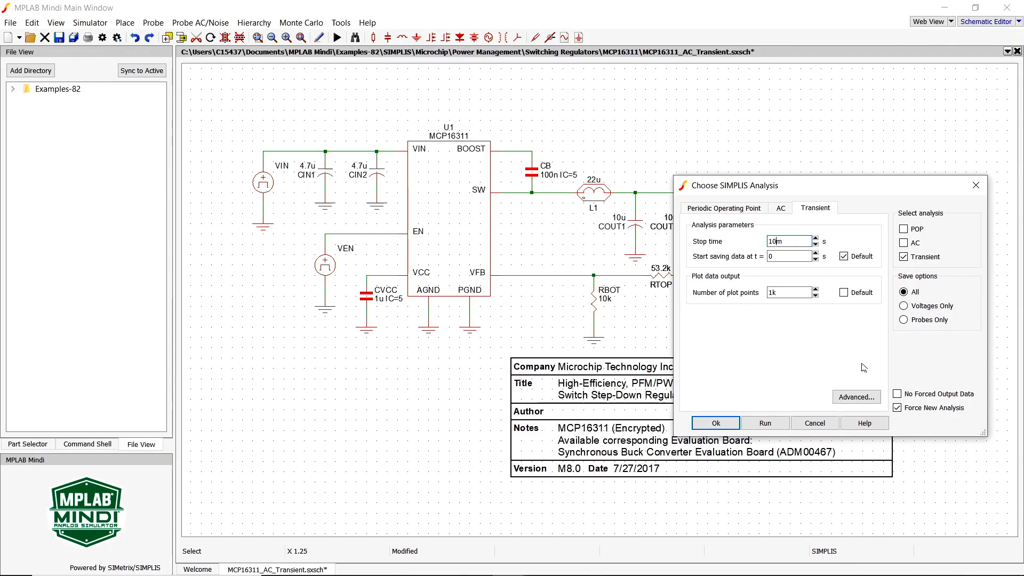
pyautogui.click(765, 424)
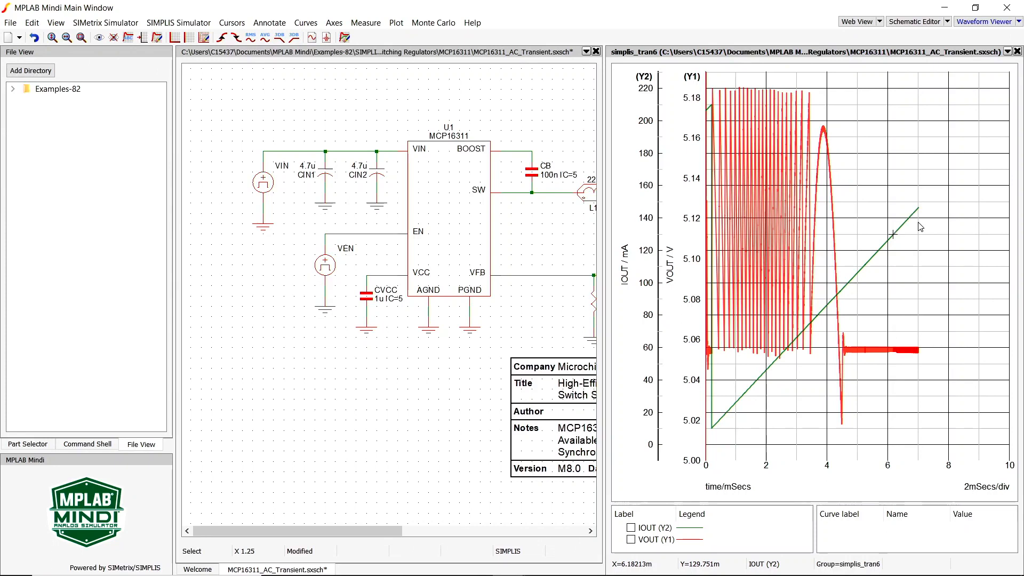
# - Undock and maximise the simplis_tran6 graph, and stack its IOUT and VOUT curves on separate grids
pyautogui.click(1006, 51)
pyautogui.click(966, 134)
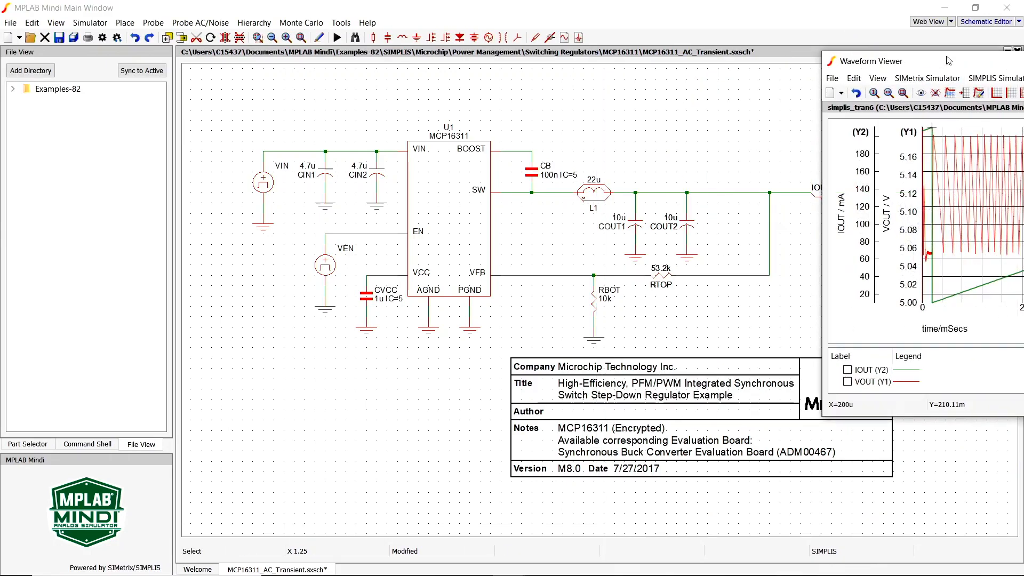
pyautogui.click(813, 27)
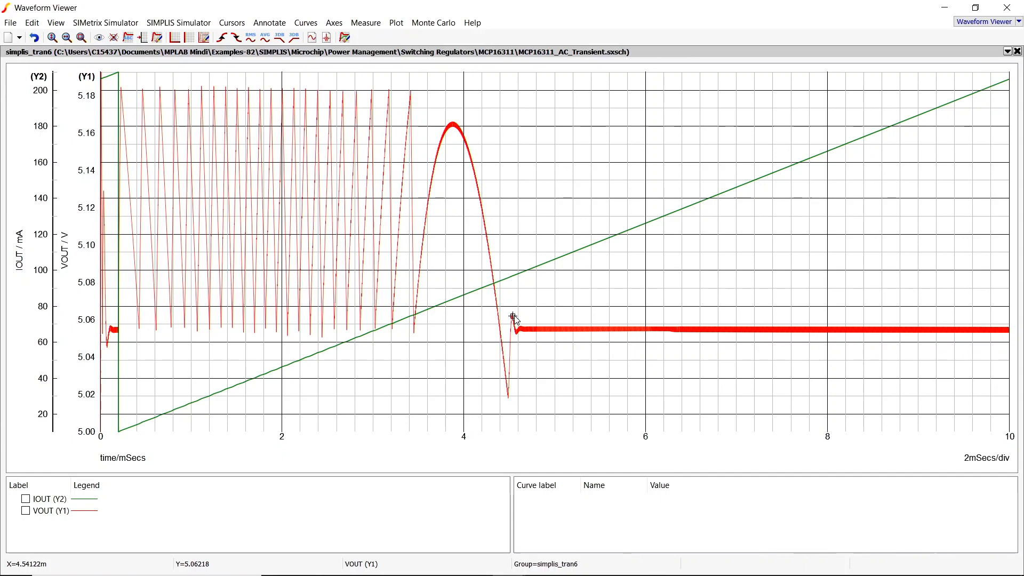
pyautogui.click(301, 24)
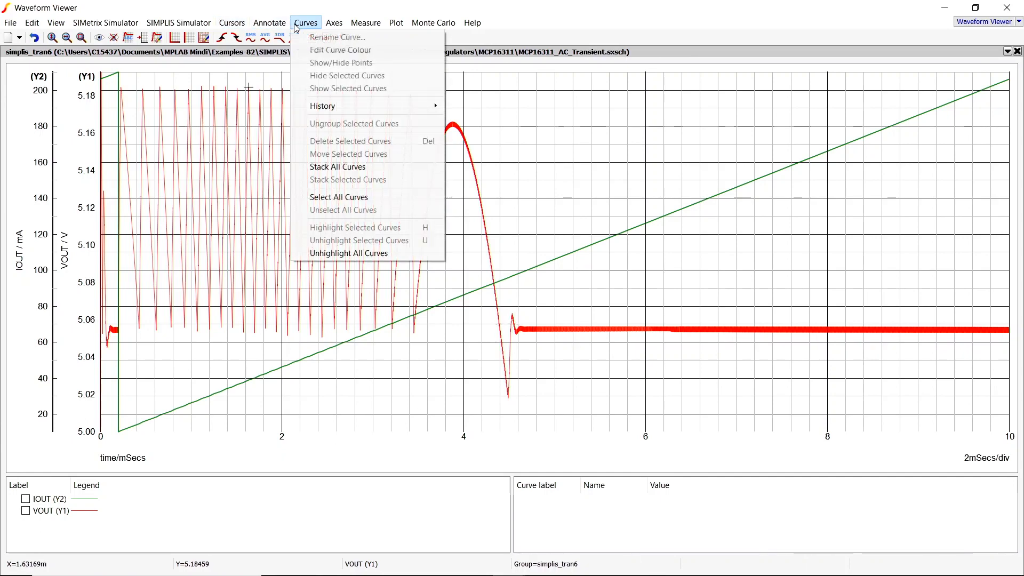
pyautogui.click(366, 167)
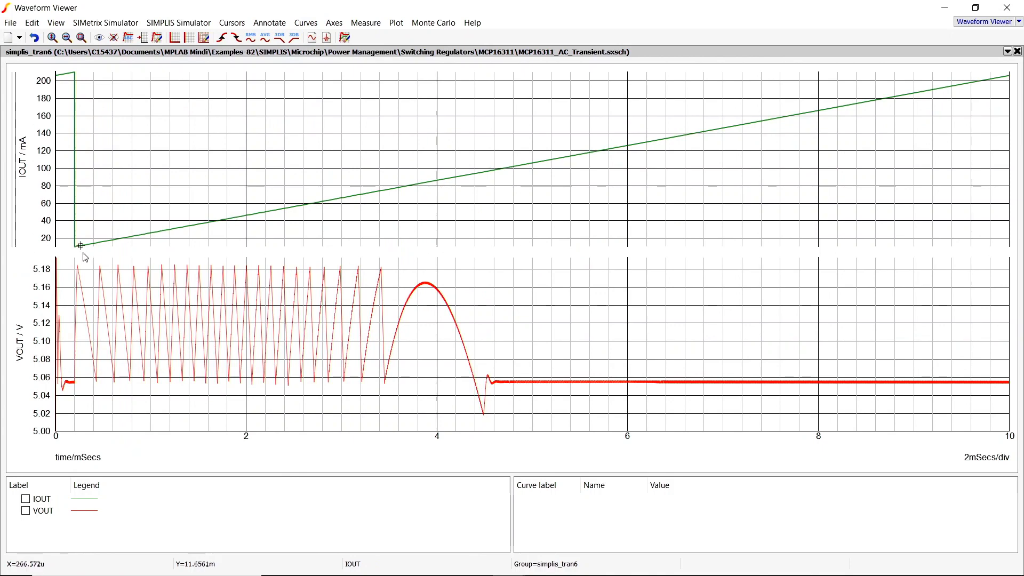